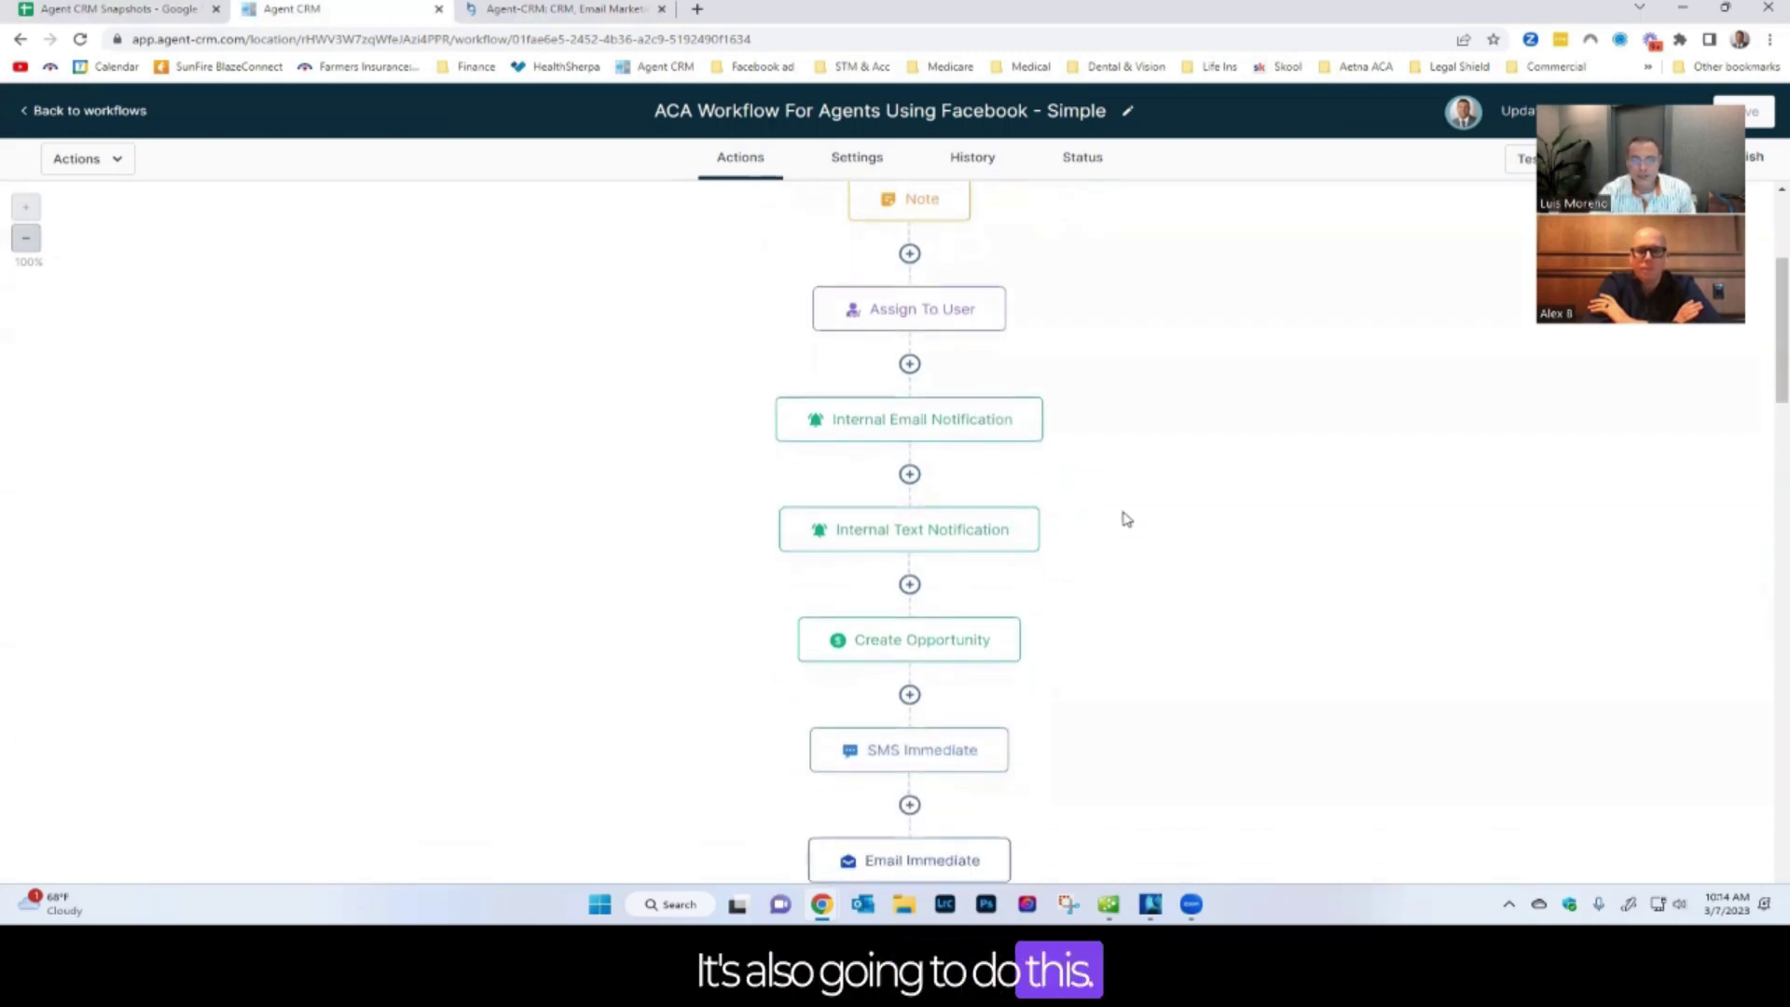
Step: Review the first actions of the ACA Facebook workflow and open the Internal Text Notification action's settings
scroll(1119, 520, "down", 1)
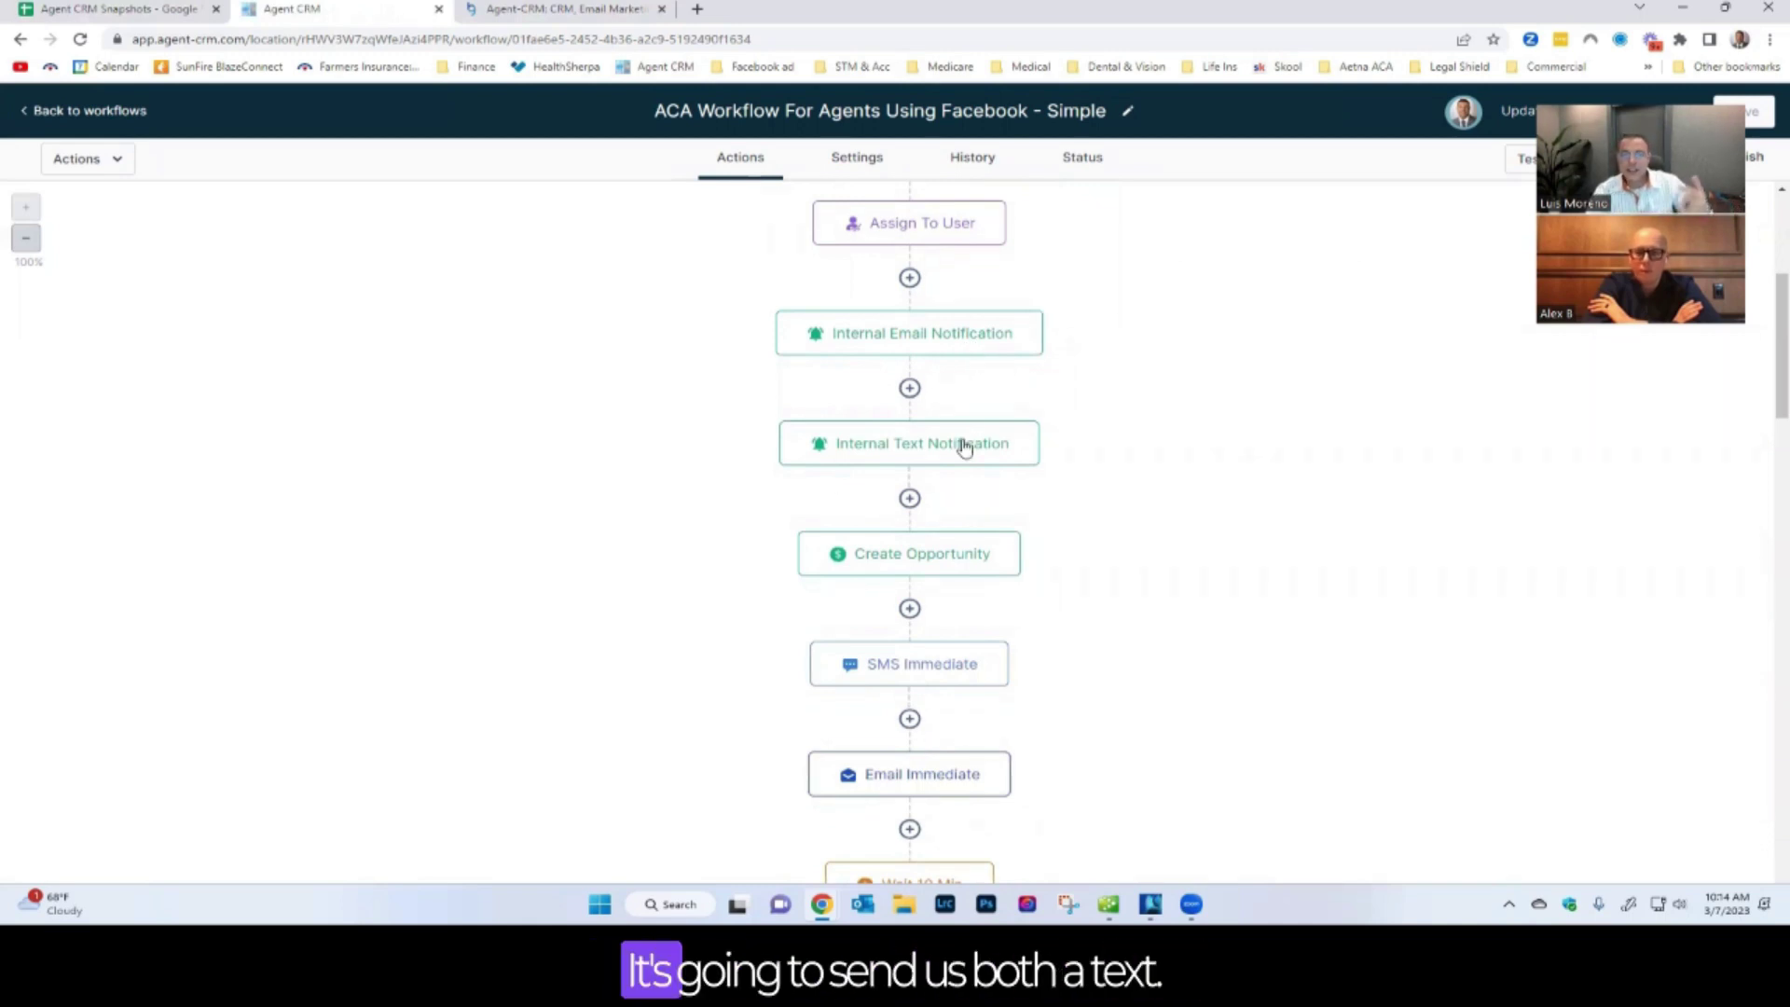
scroll(997, 462, "down", 1)
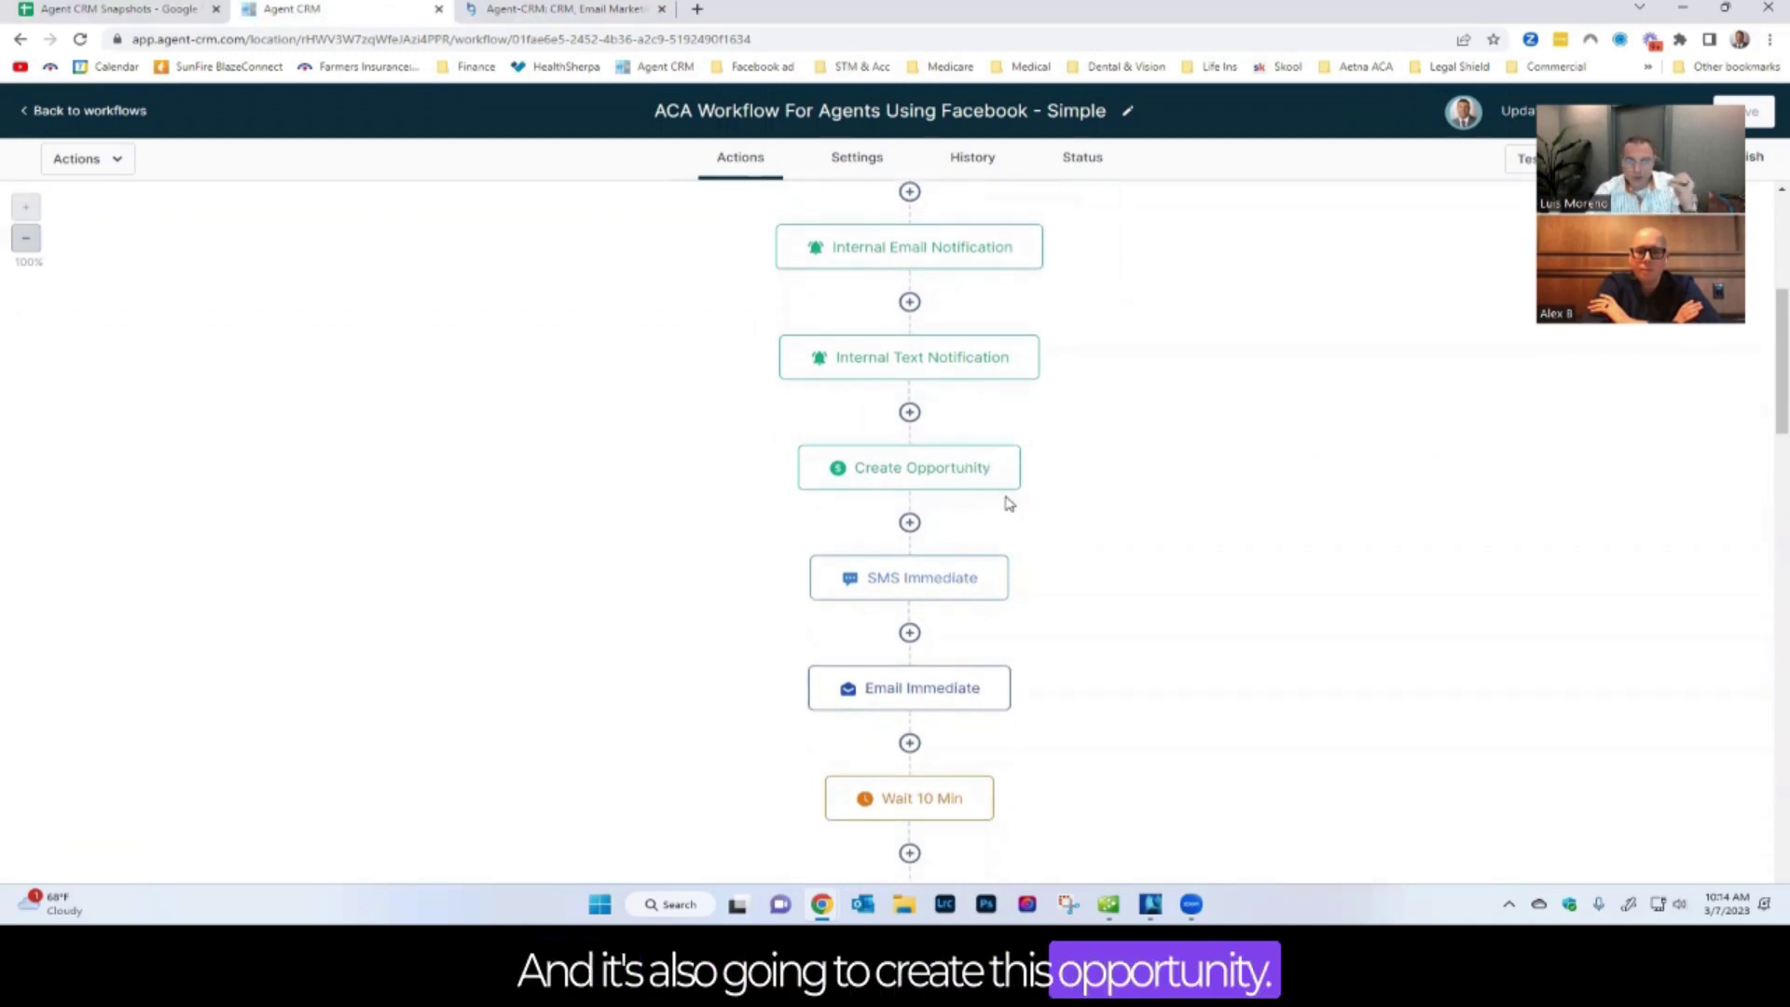
scroll(1012, 505, "down", 1)
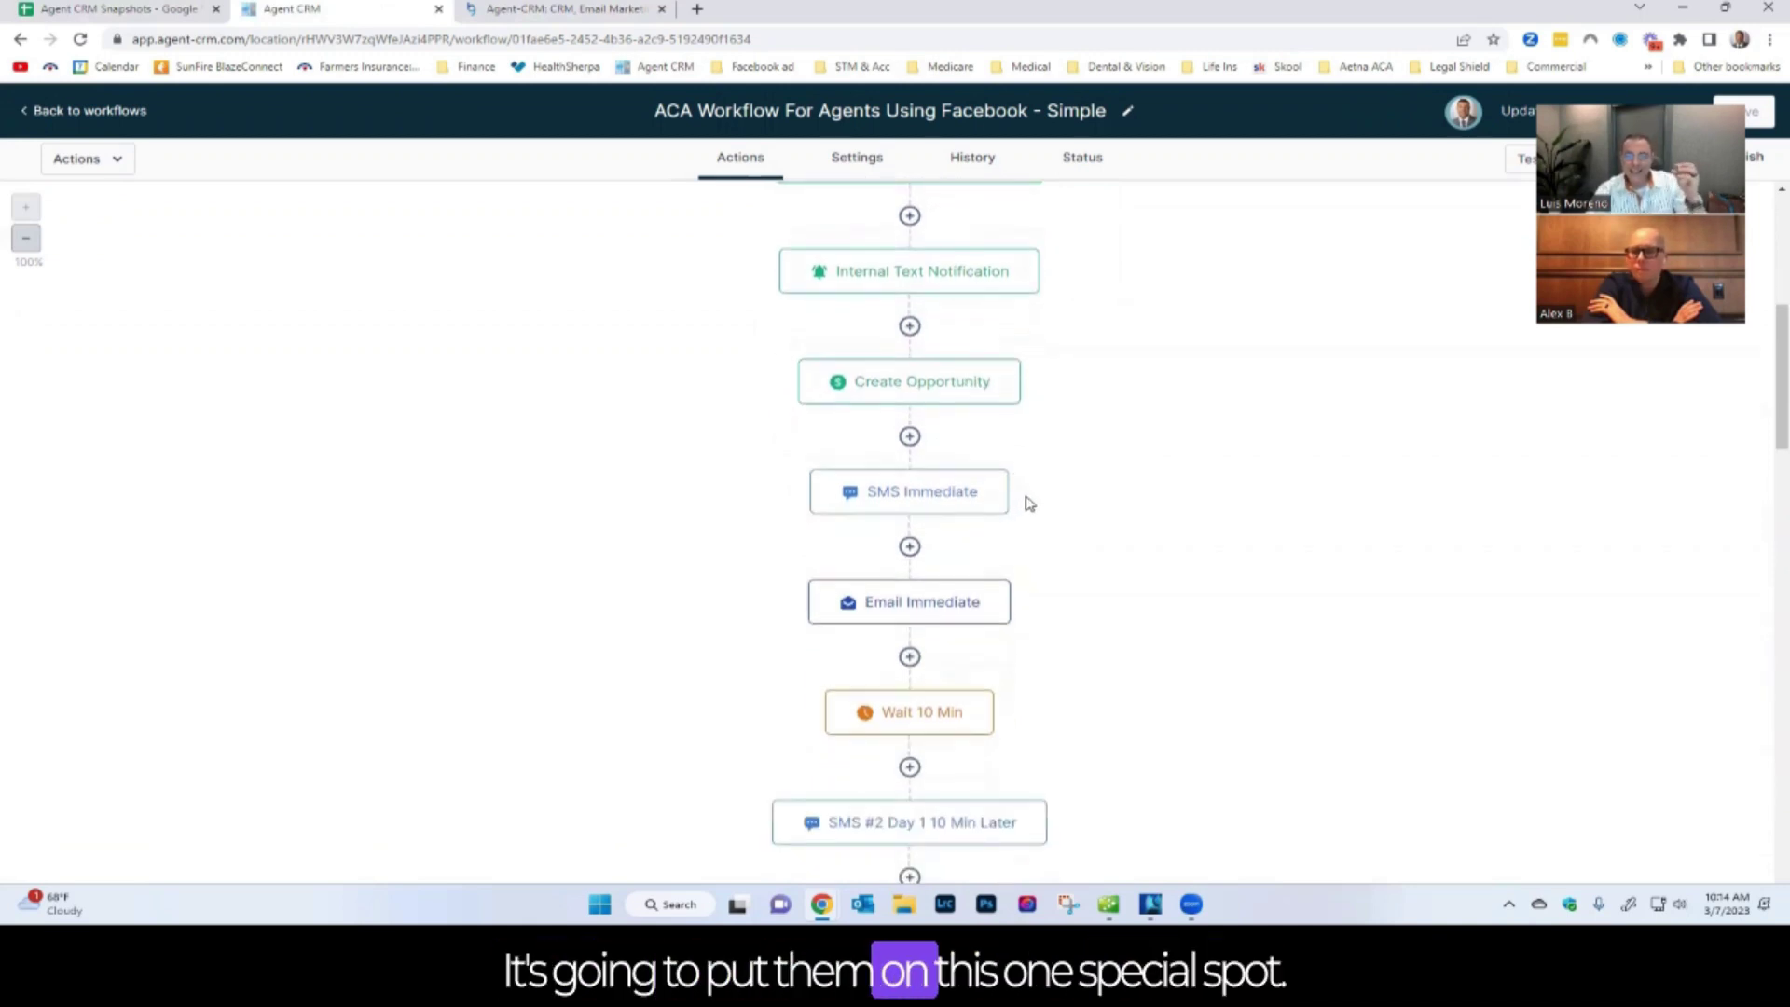
scroll(1025, 503, "up", 1)
scroll(1031, 503, "up", 1)
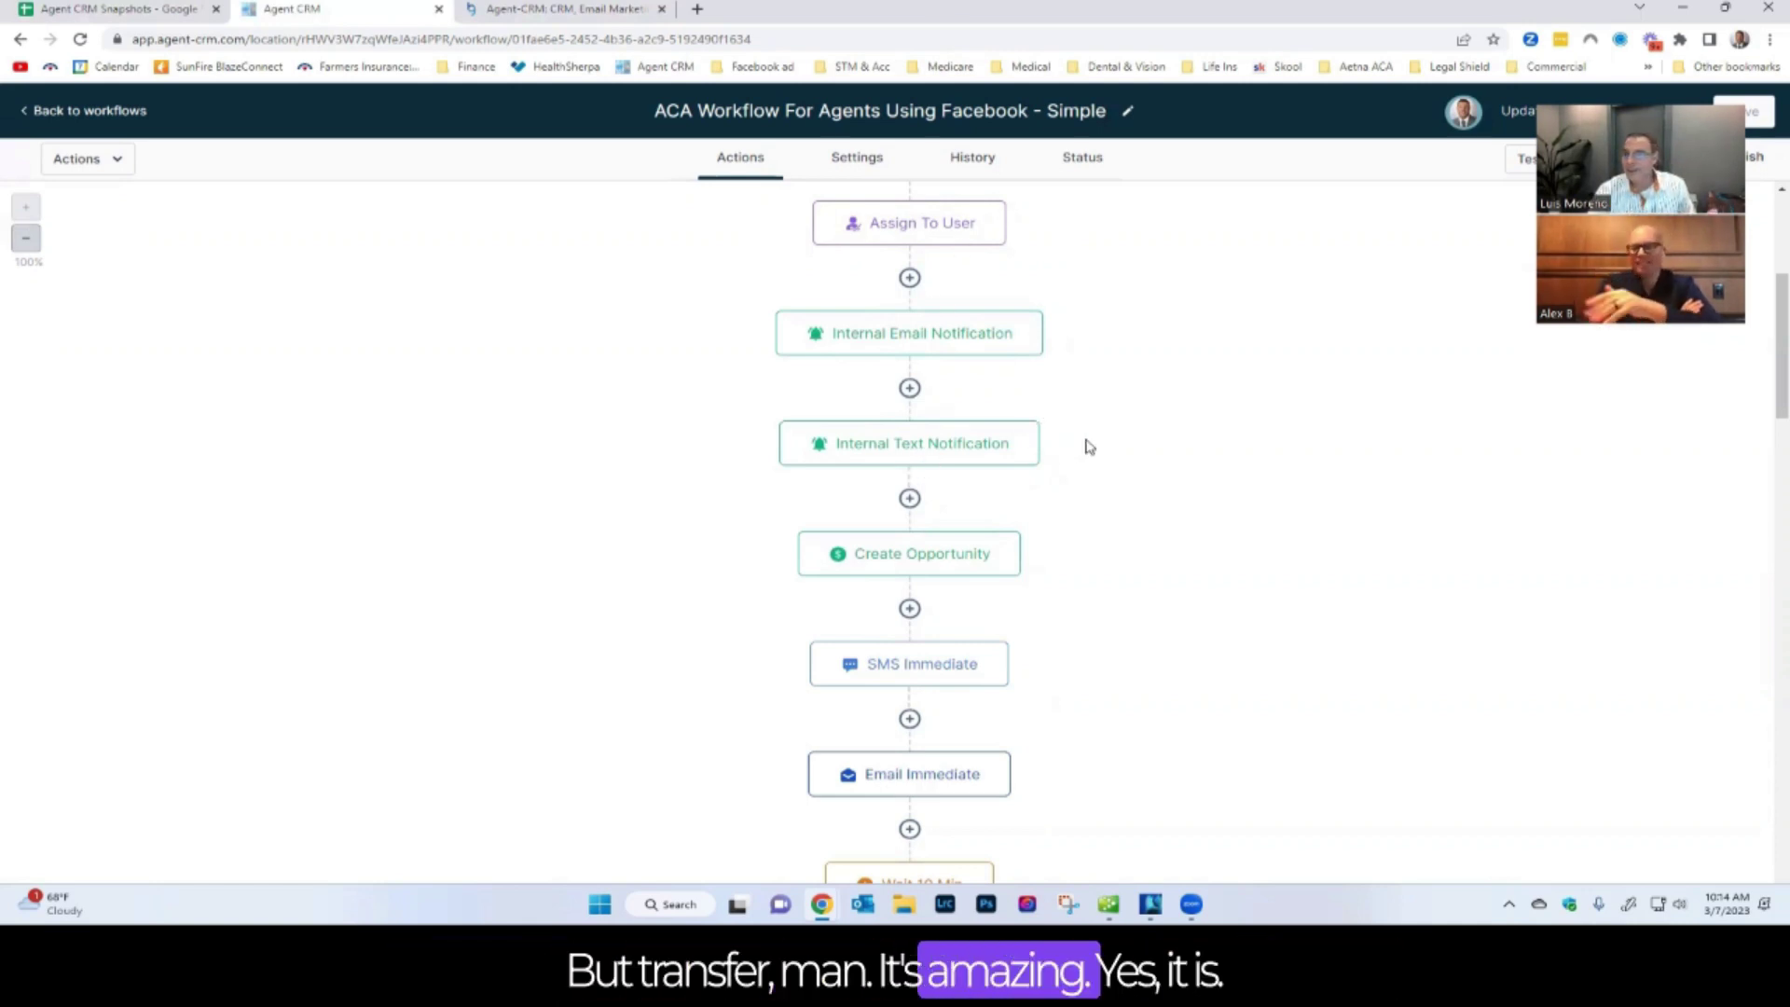
left_click(910, 459)
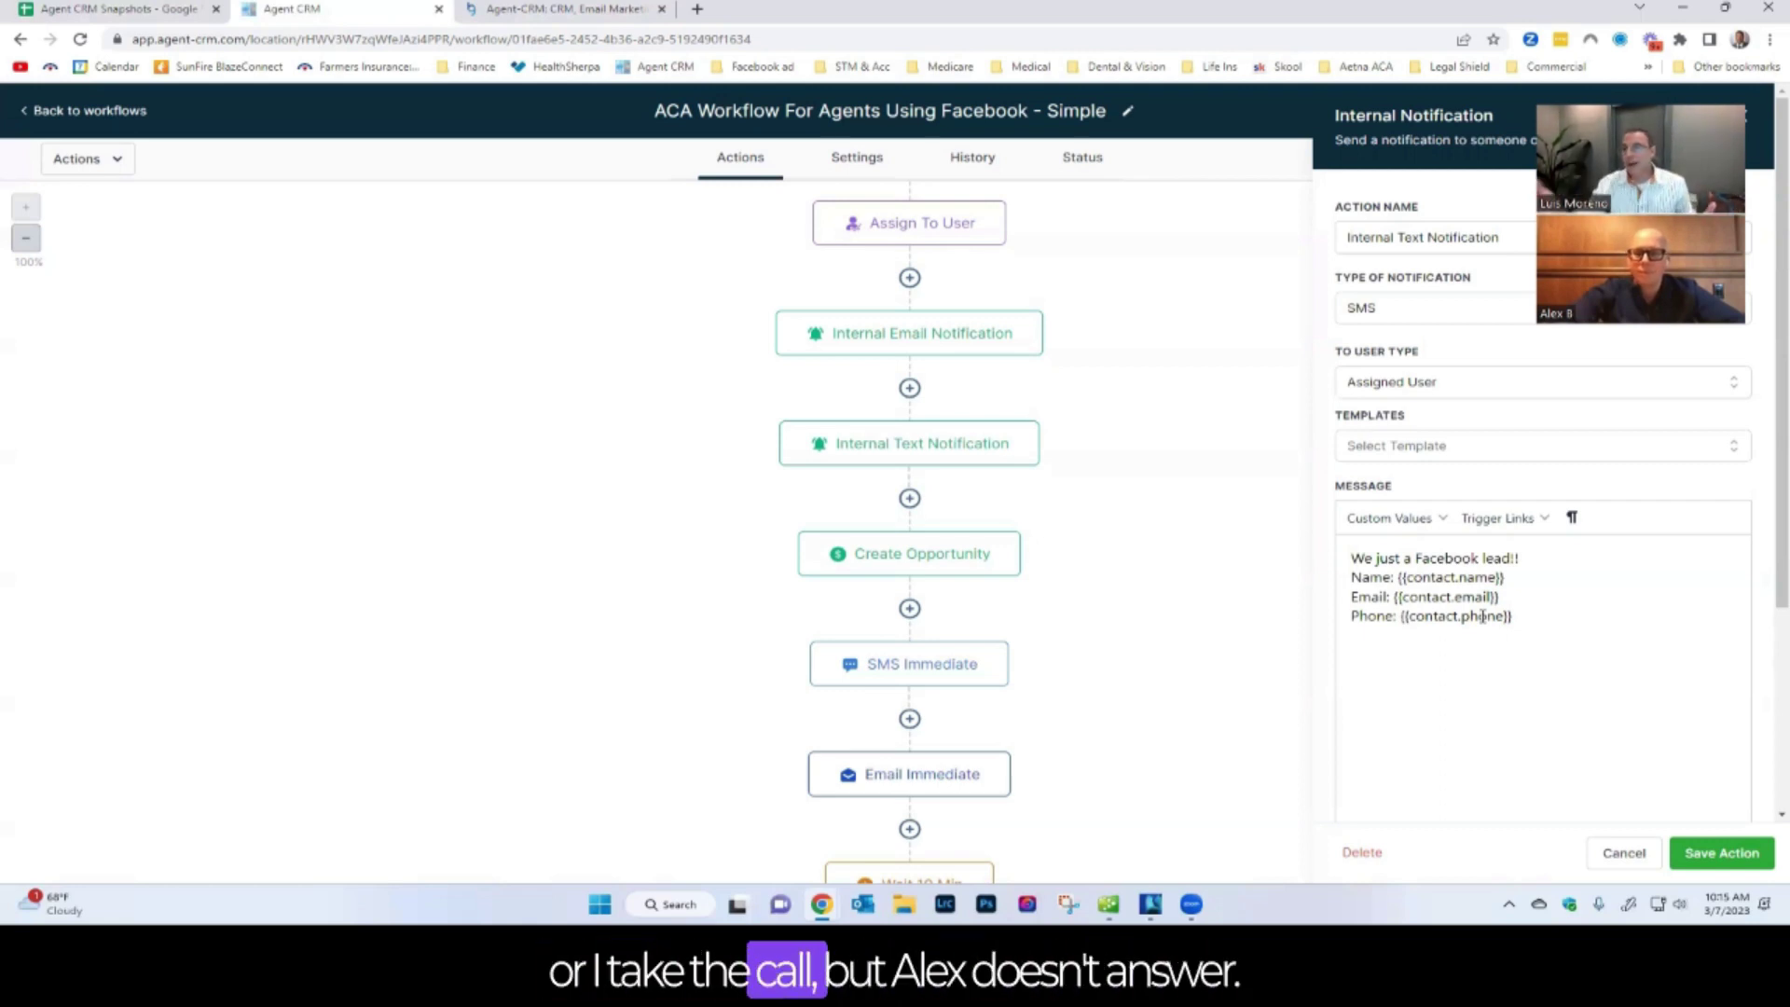
Step: Examine the workflow's follow-up sequence of SMS, email and wait actions, from the immediate messages through Day 10
scroll(1151, 538, "down", 2)
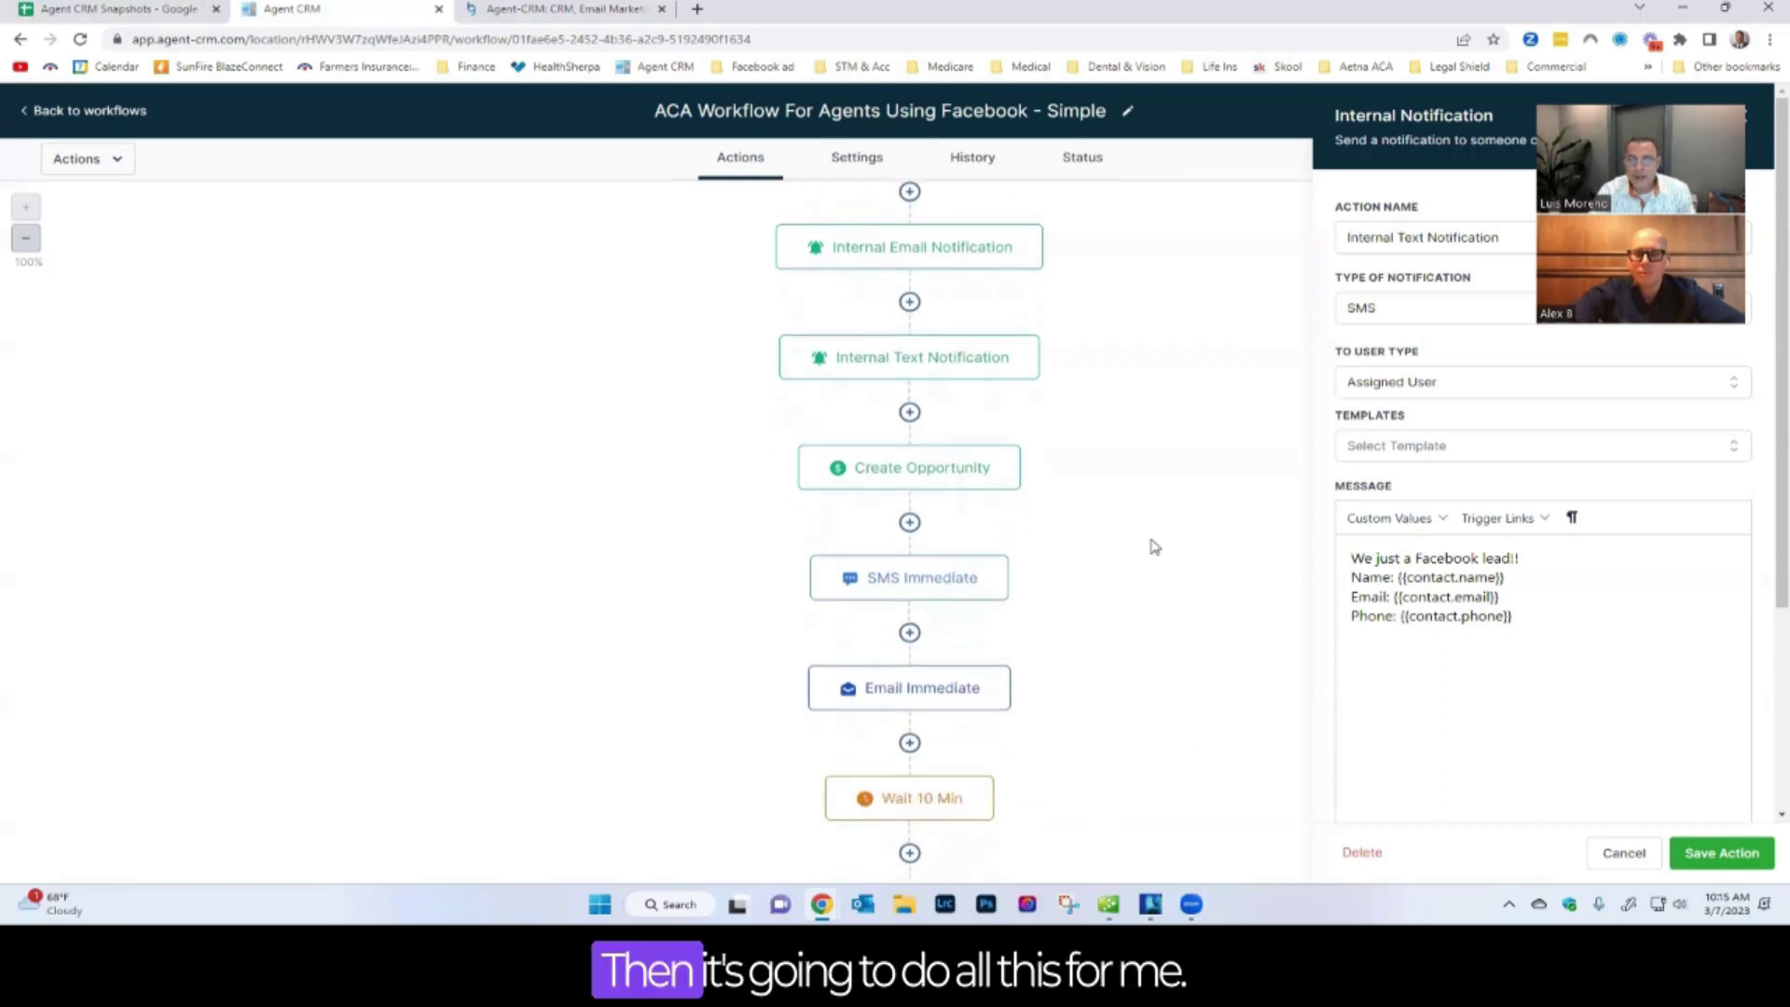
scroll(1002, 568, "down", 2)
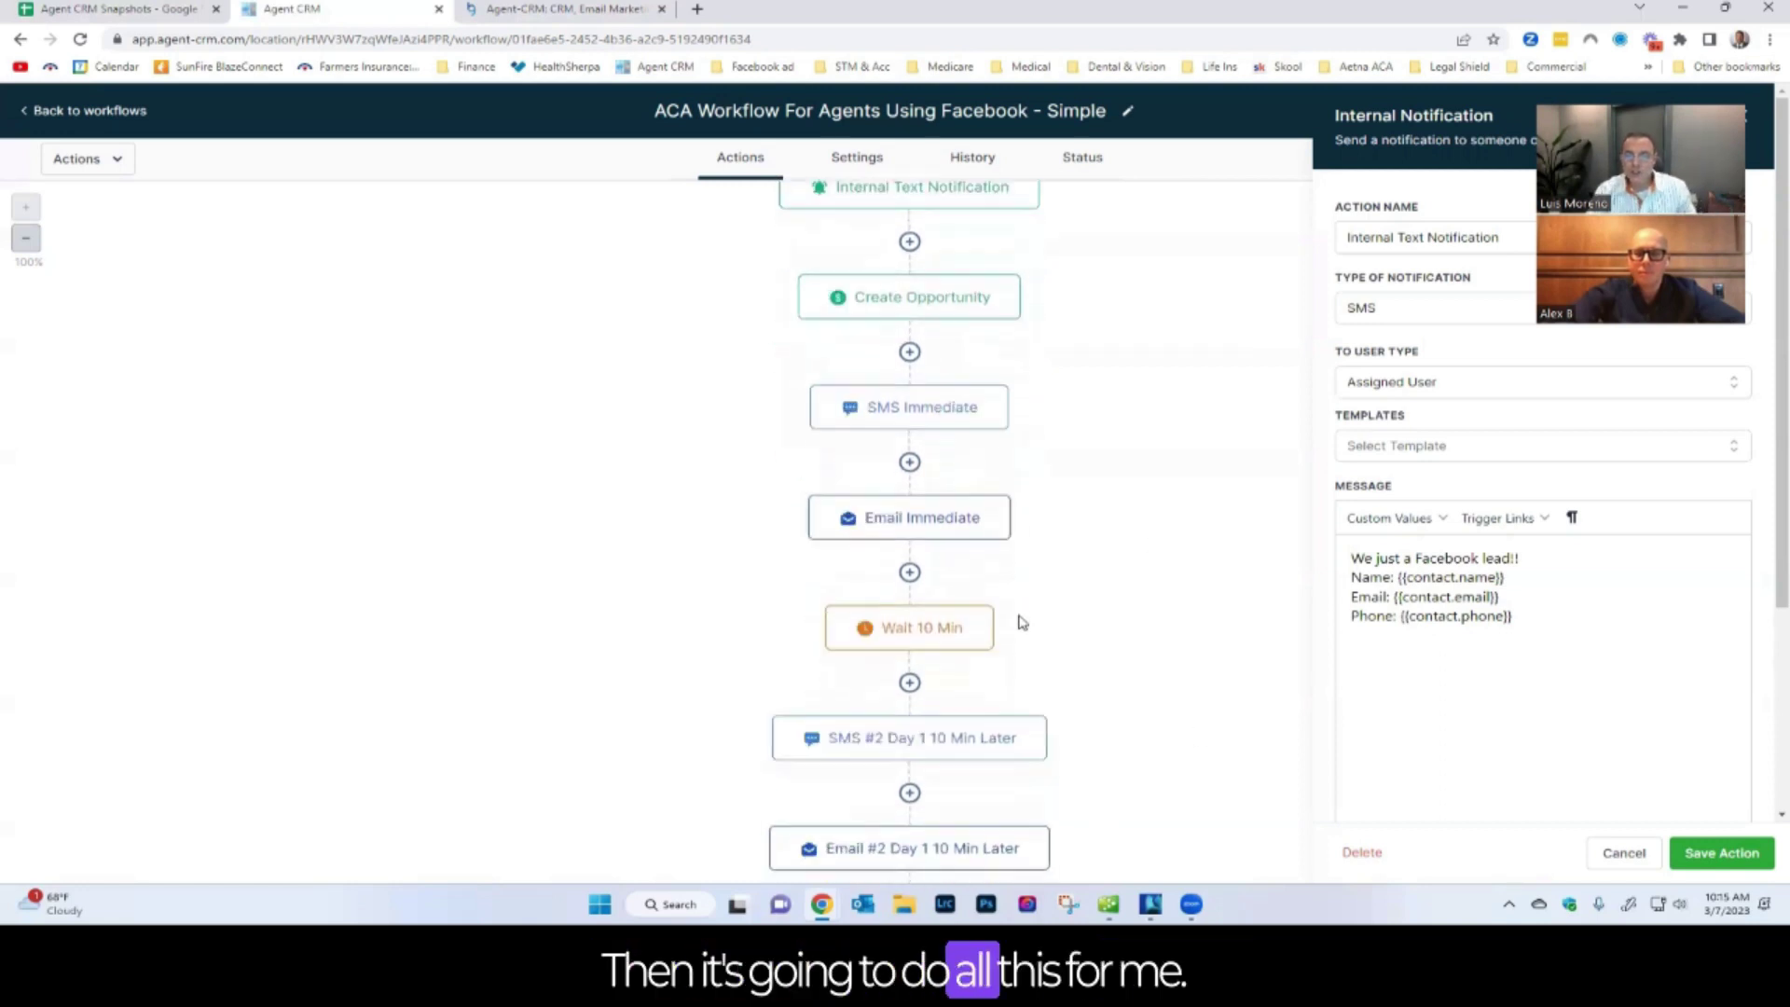
scroll(1019, 624, "up", 1)
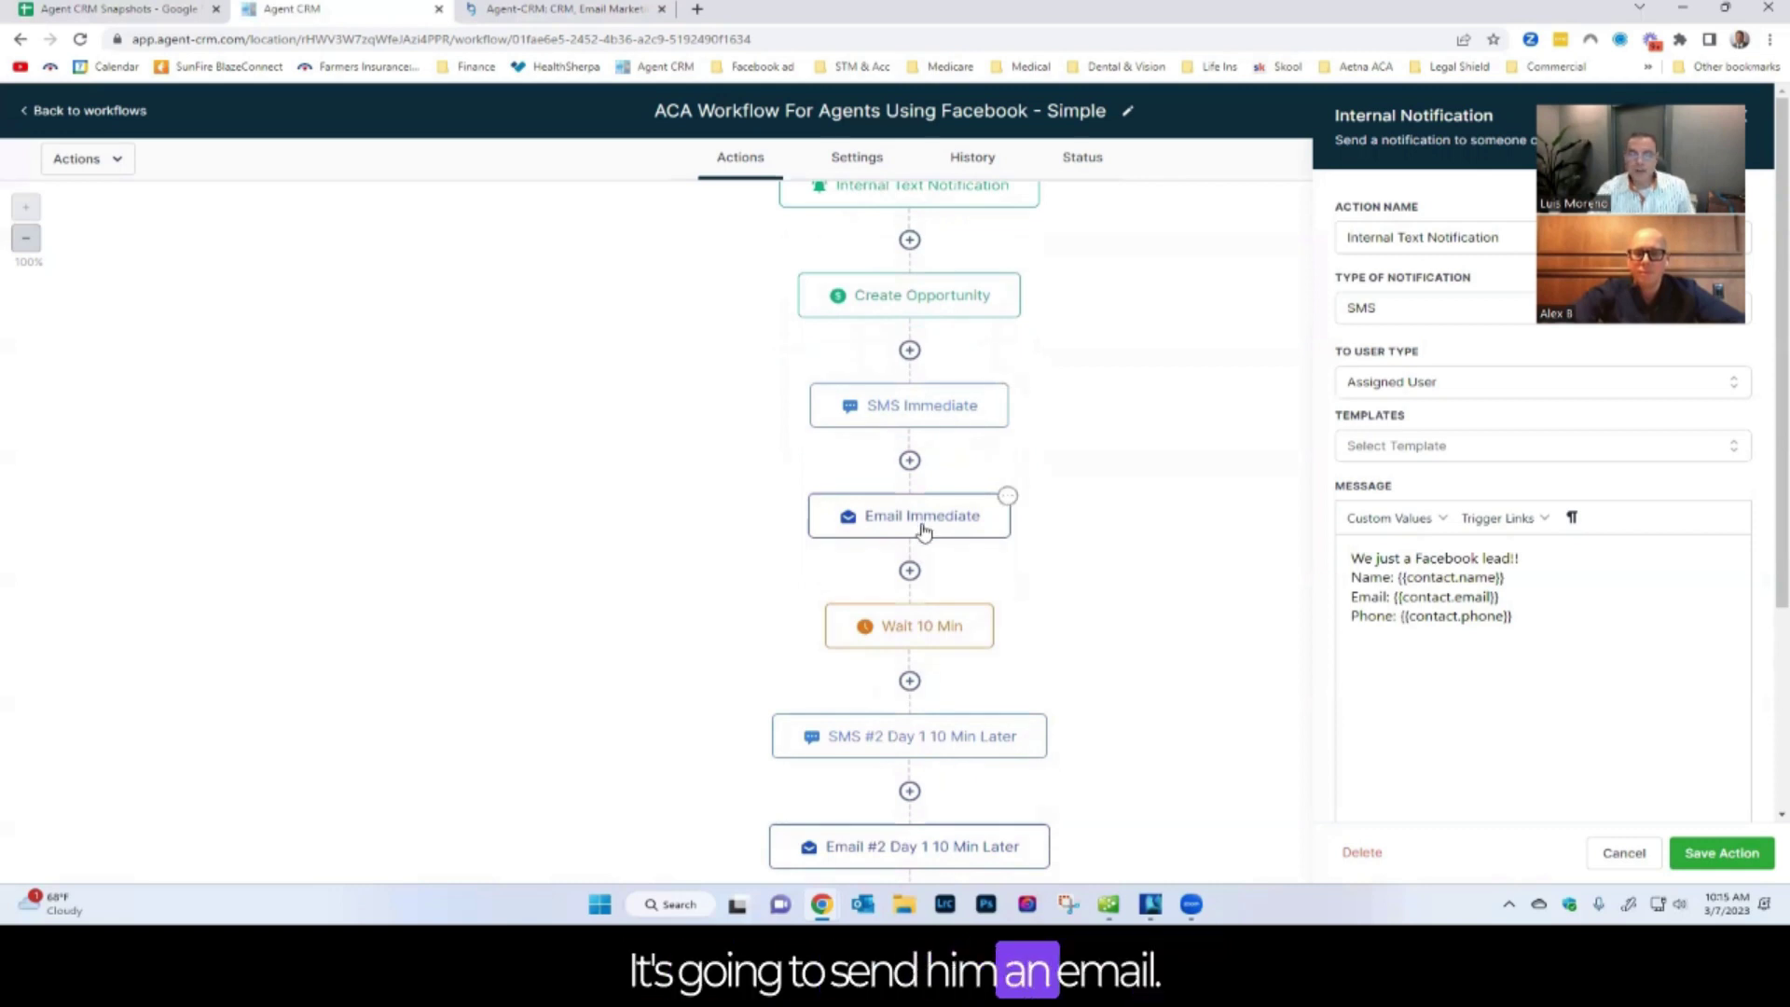
scroll(923, 530, "down", 1)
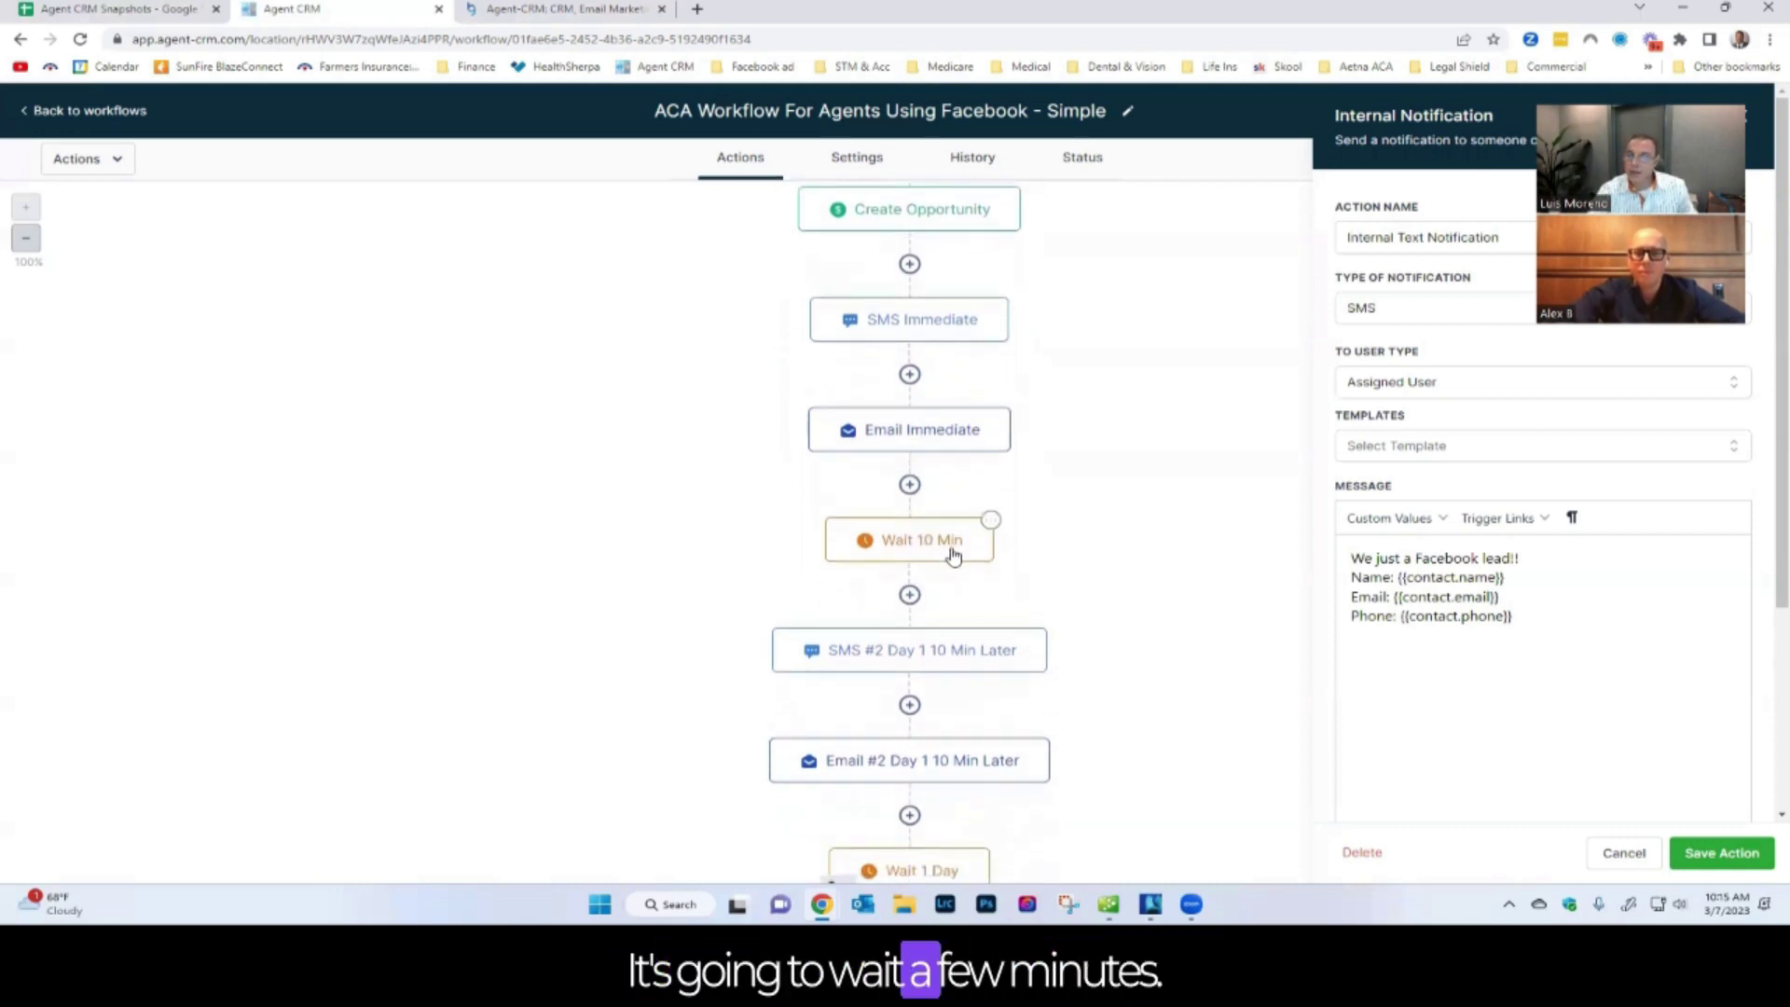
scroll(951, 556, "down", 1)
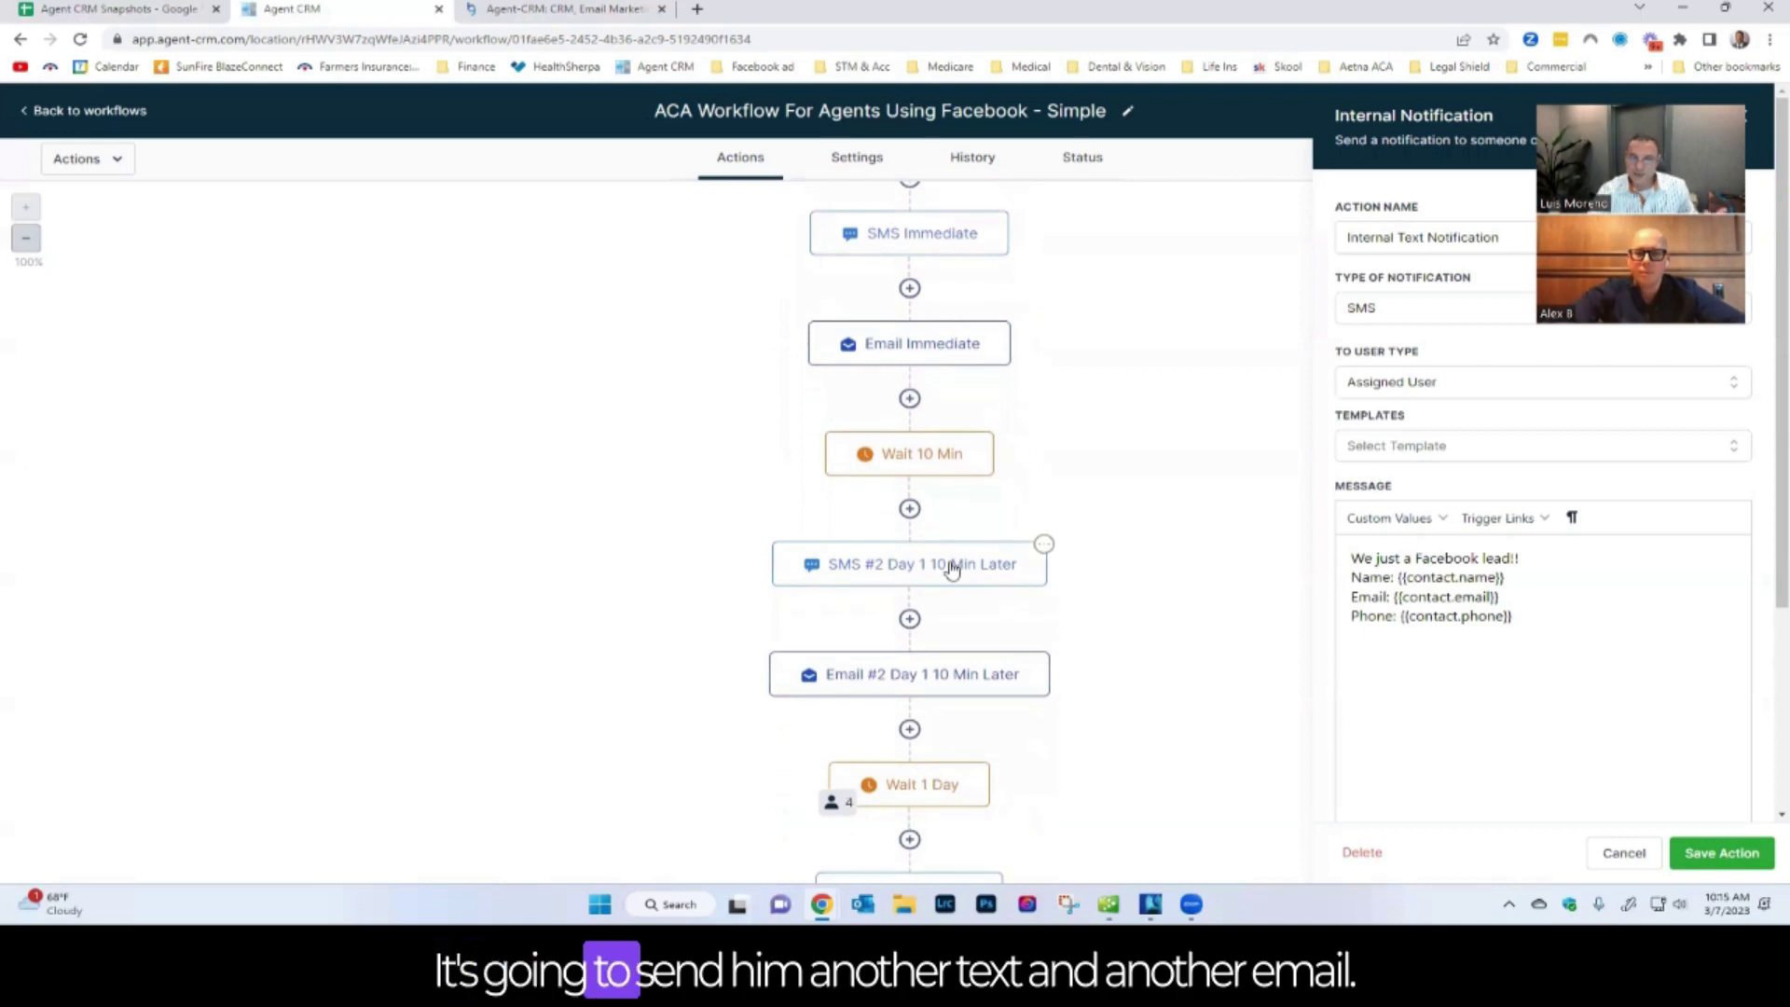
scroll(951, 569, "down", 2)
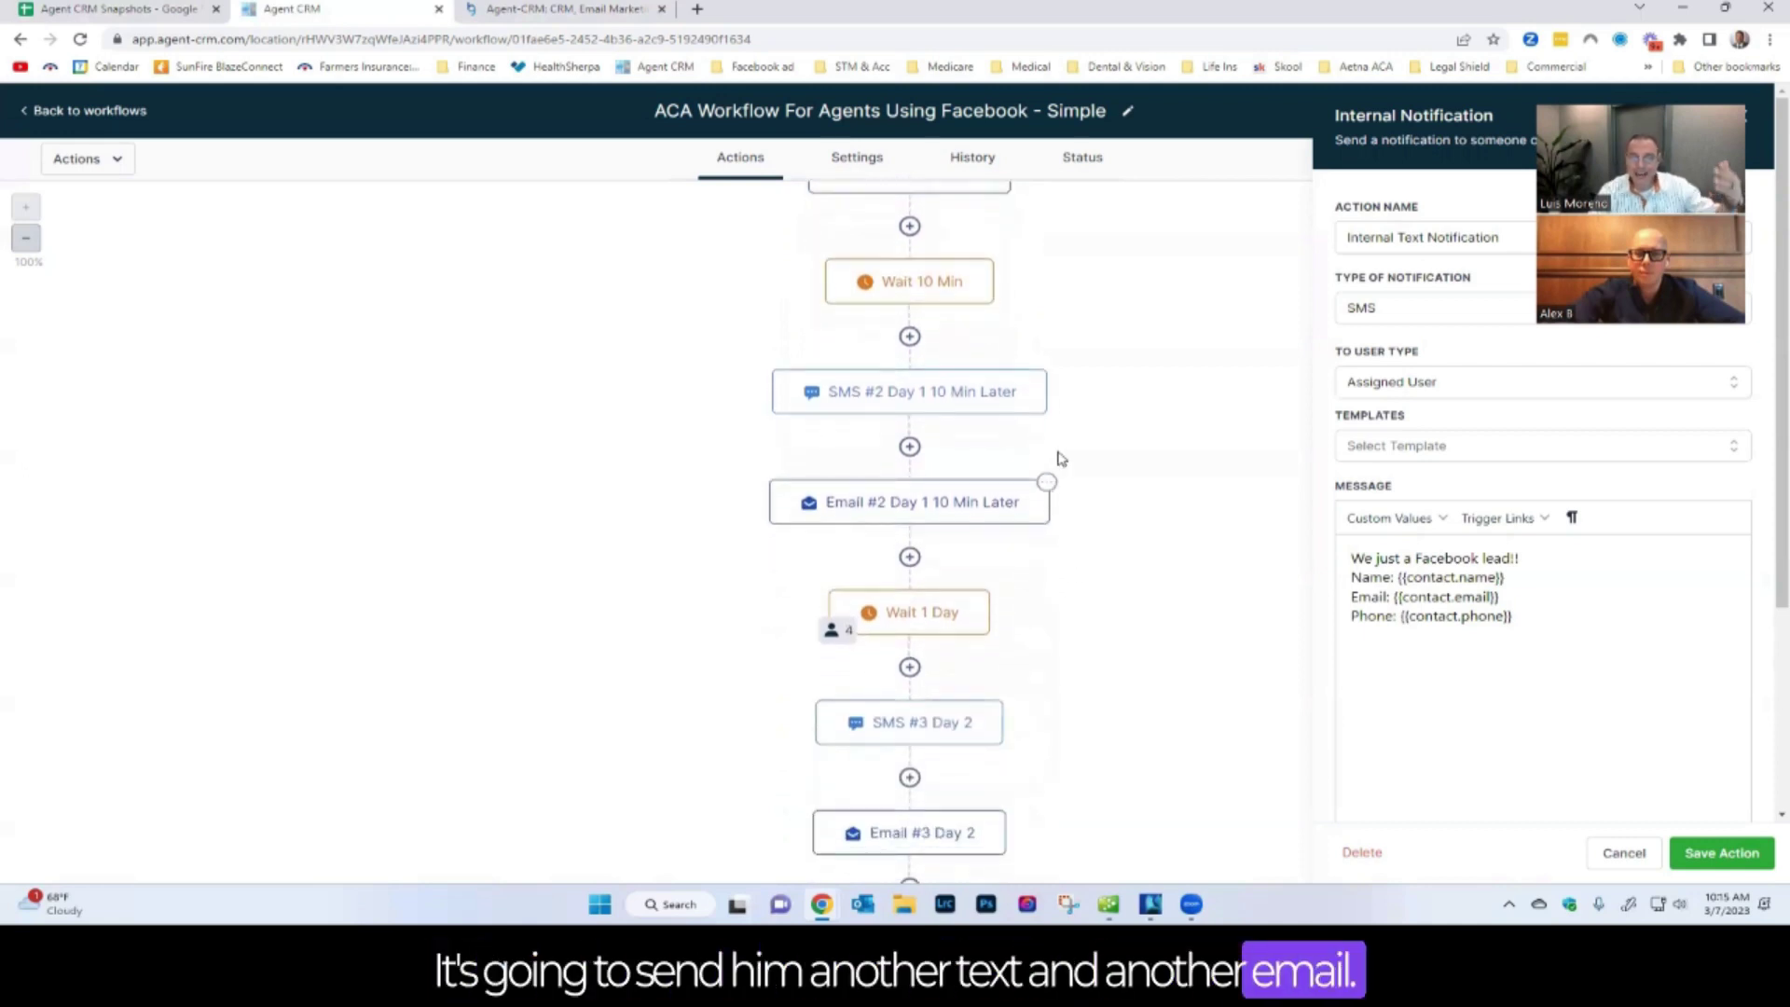
scroll(1056, 465, "down", 7)
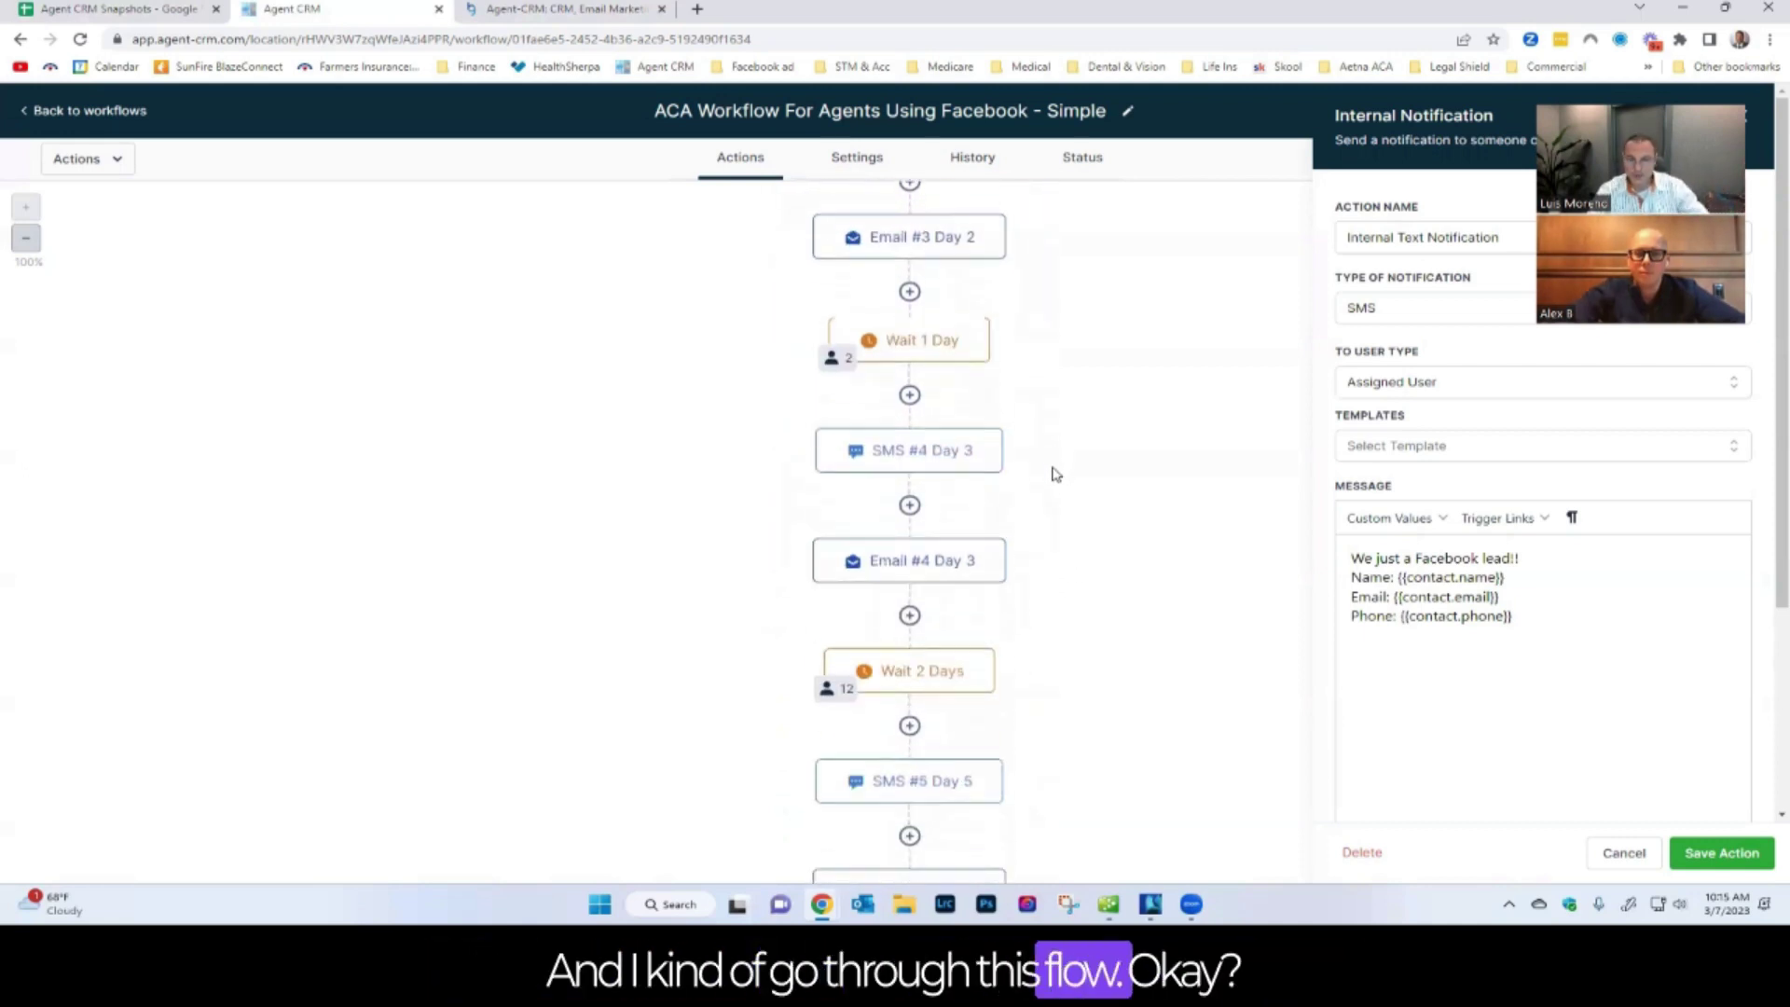
scroll(1057, 473, "down", 6)
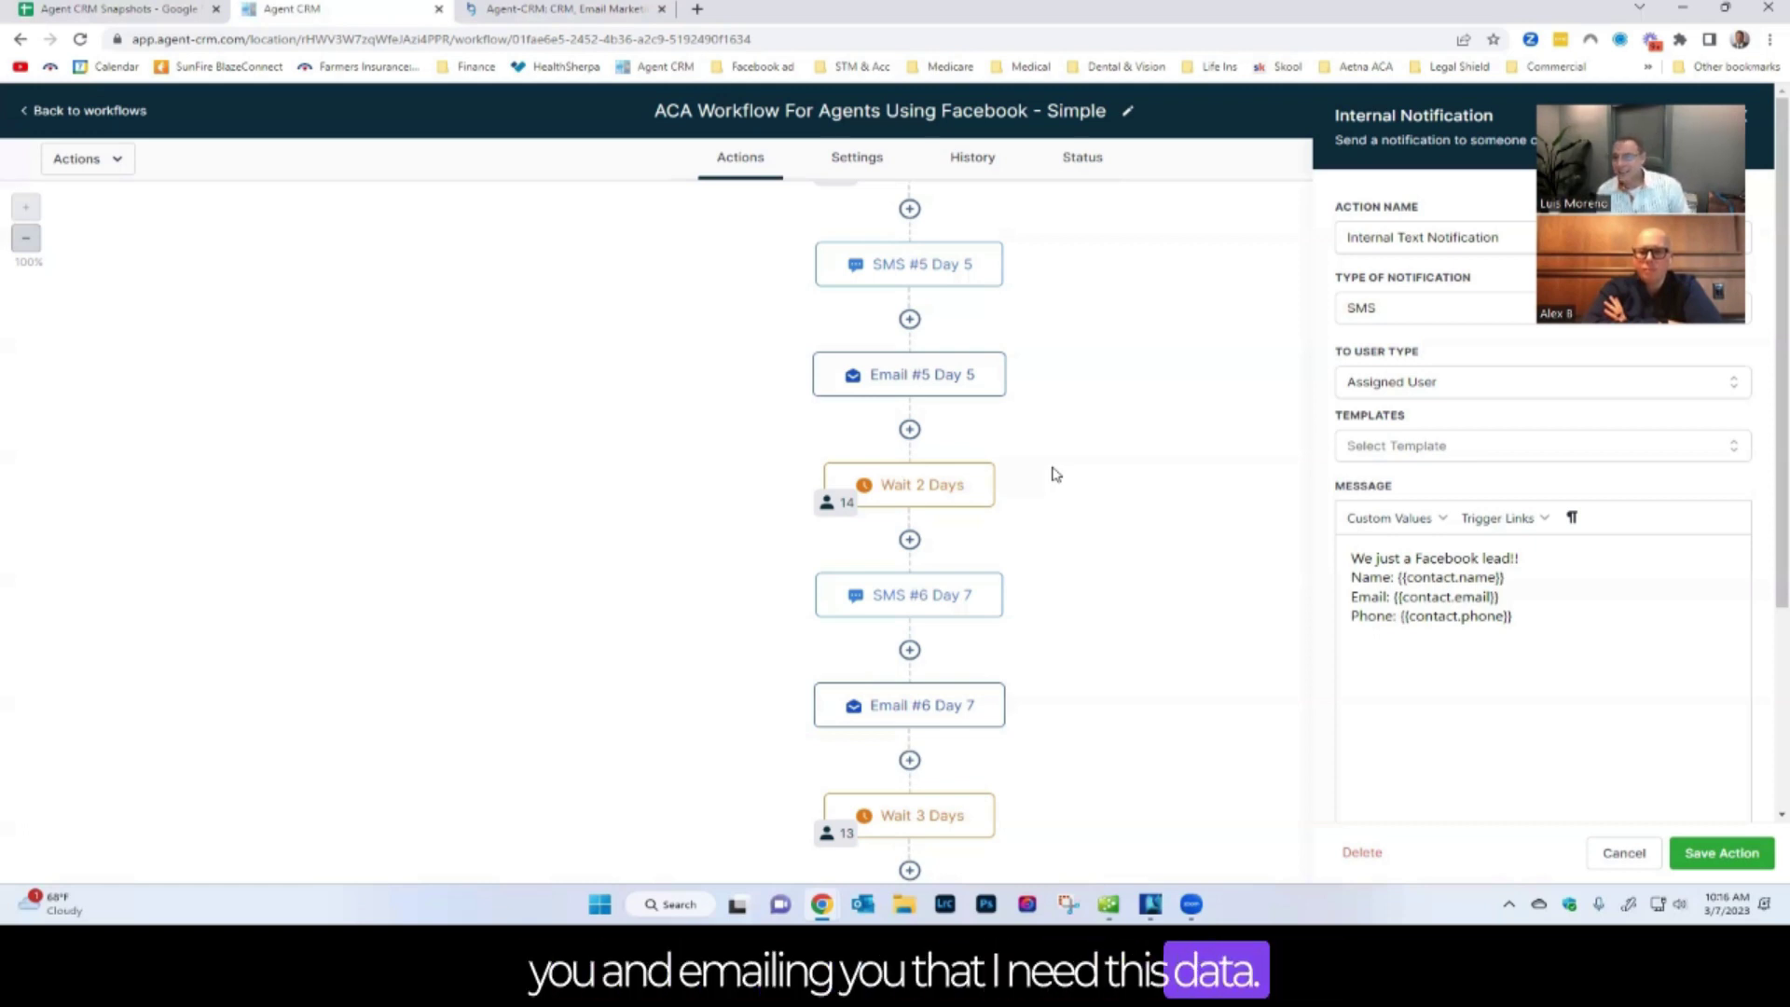
scroll(1058, 470, "down", 4)
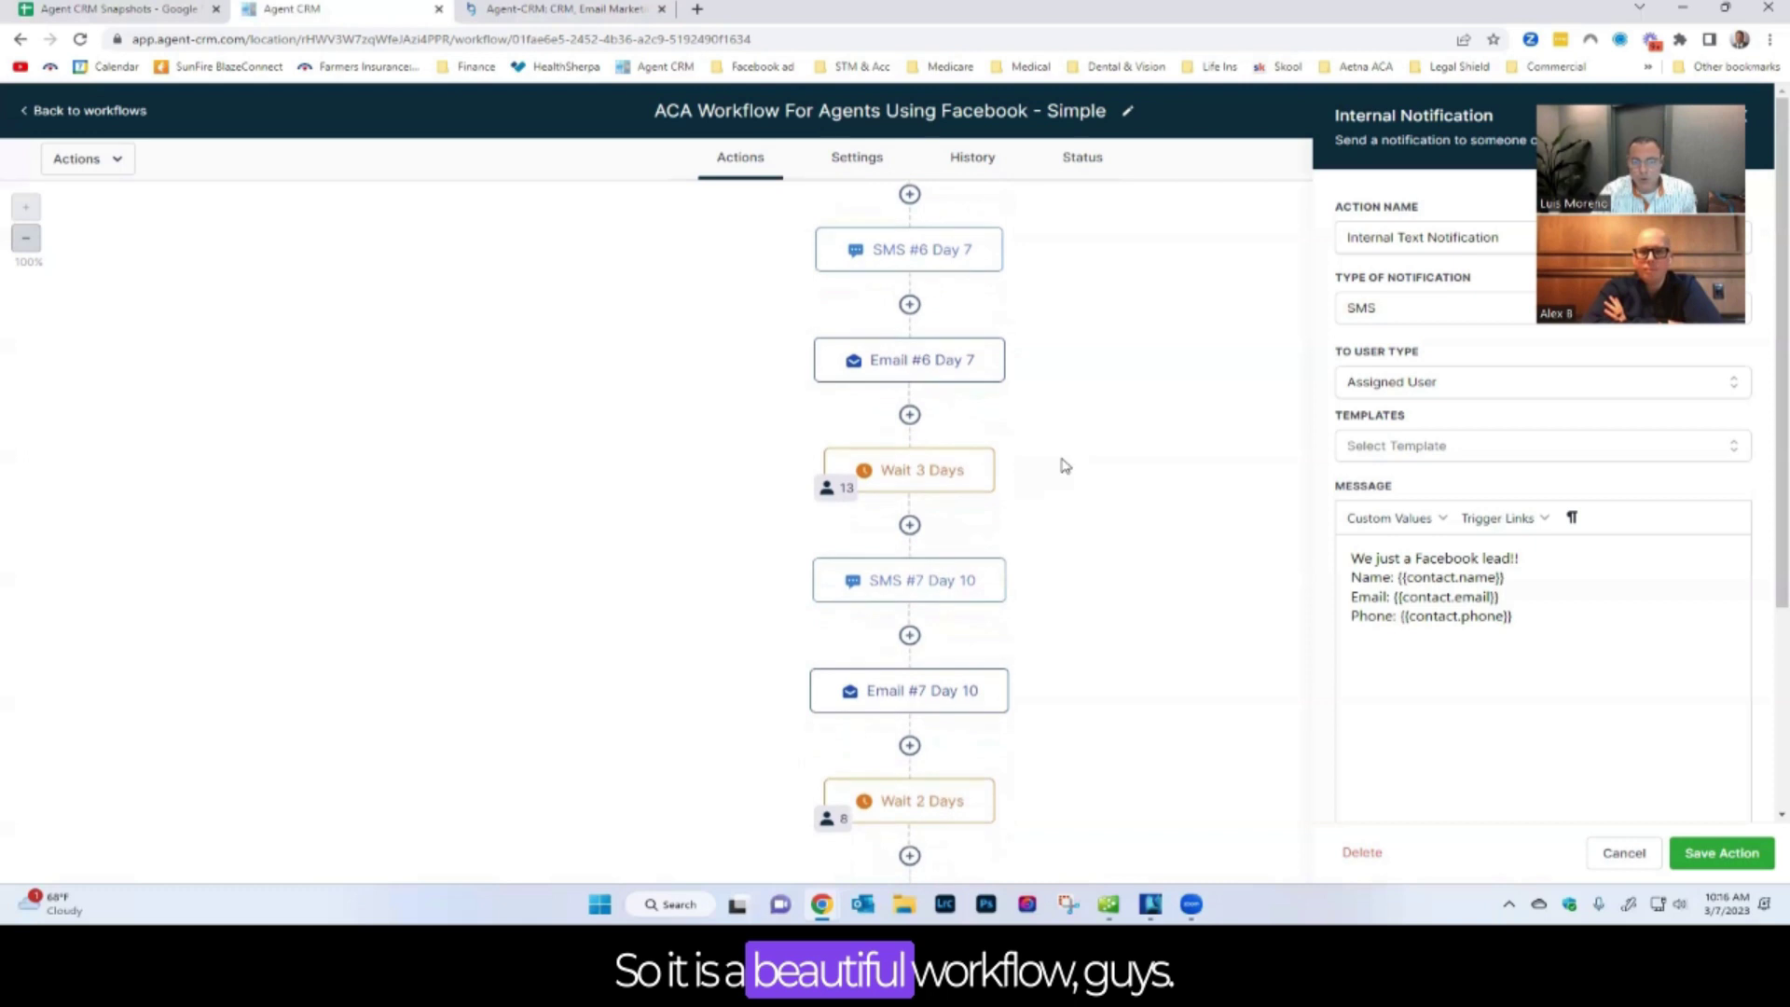
scroll(1063, 466, "down", 3)
scroll(1063, 466, "up", 7)
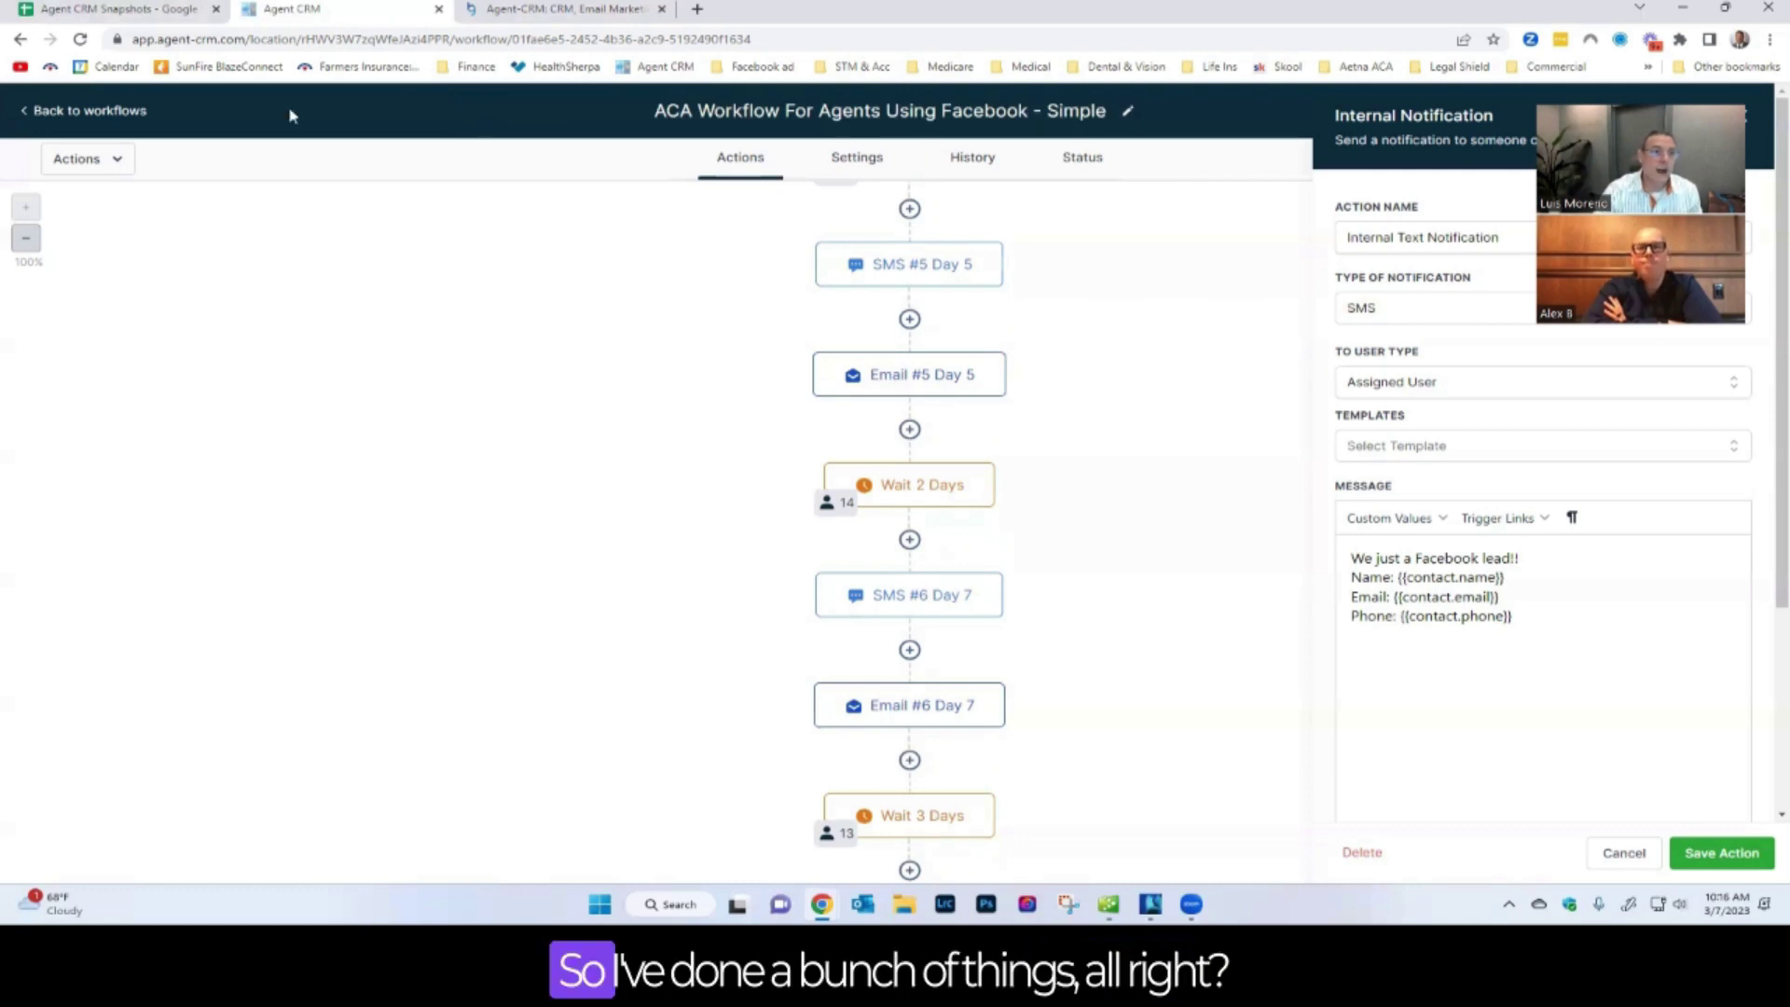
Step: Switch to the Agent CRM Snapshots spreadsheet in Google Sheets and review its Tags section across the insurance lines
left_click(165, 9)
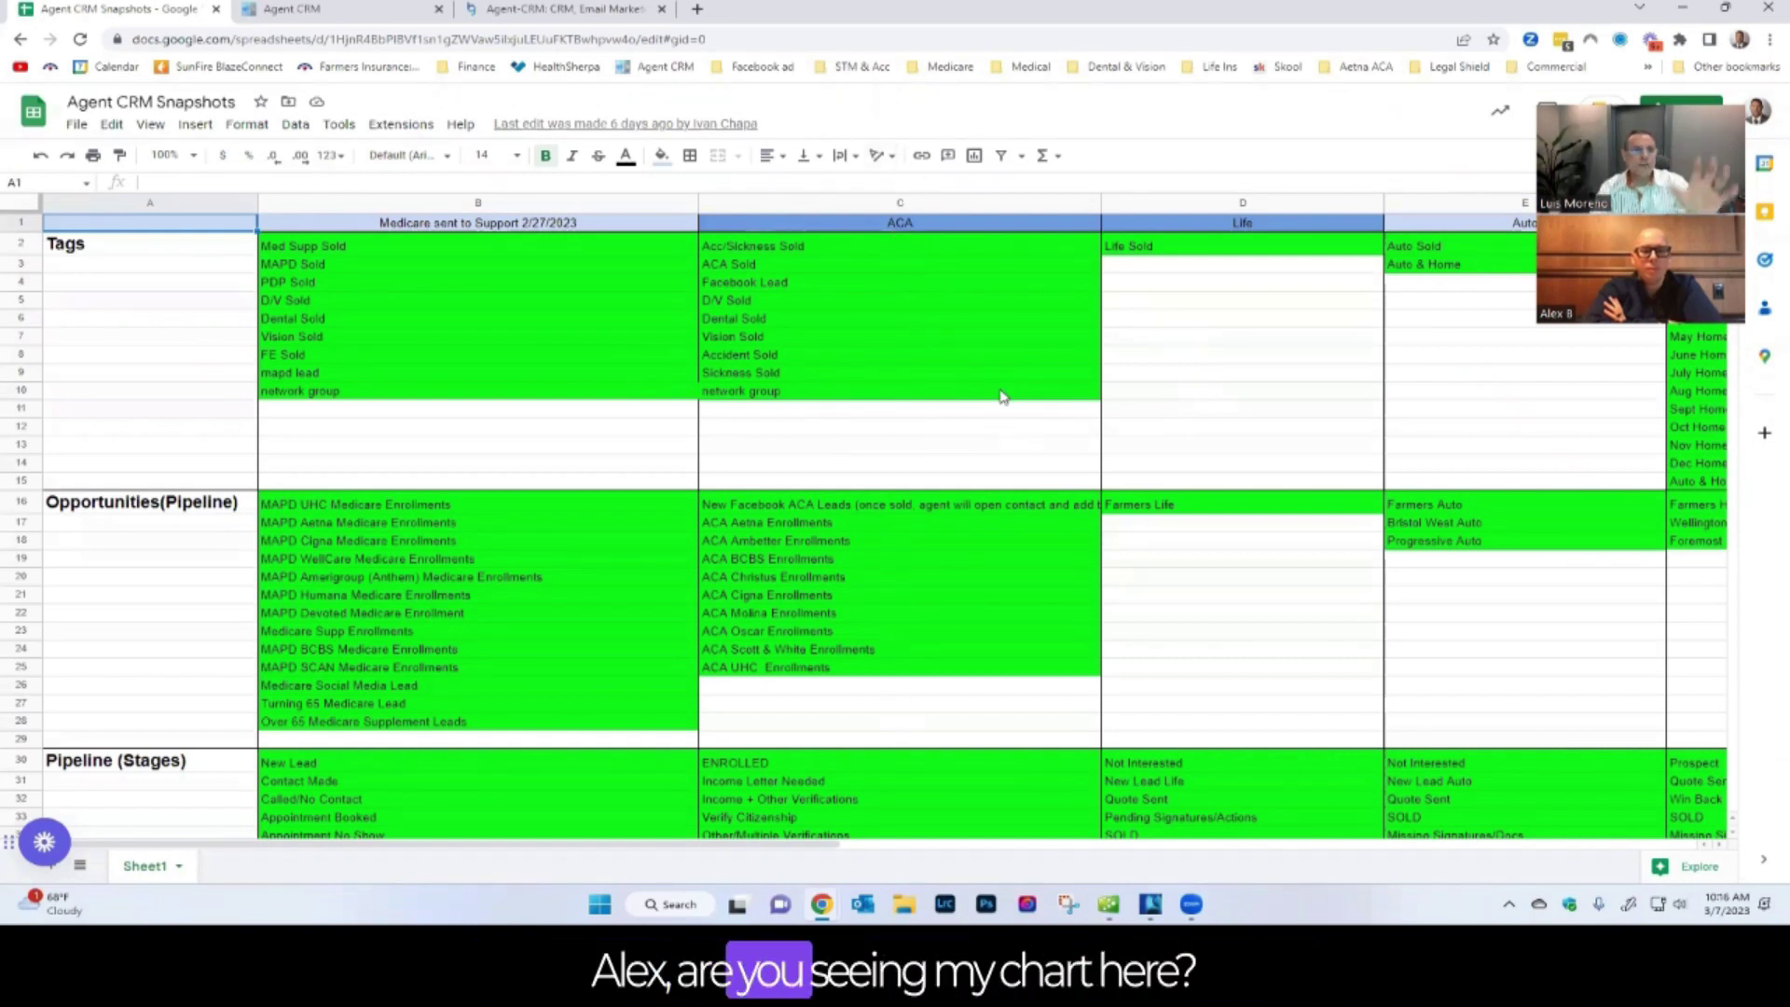
scroll(1025, 455, "down", 2)
scroll(1024, 455, "up", 2)
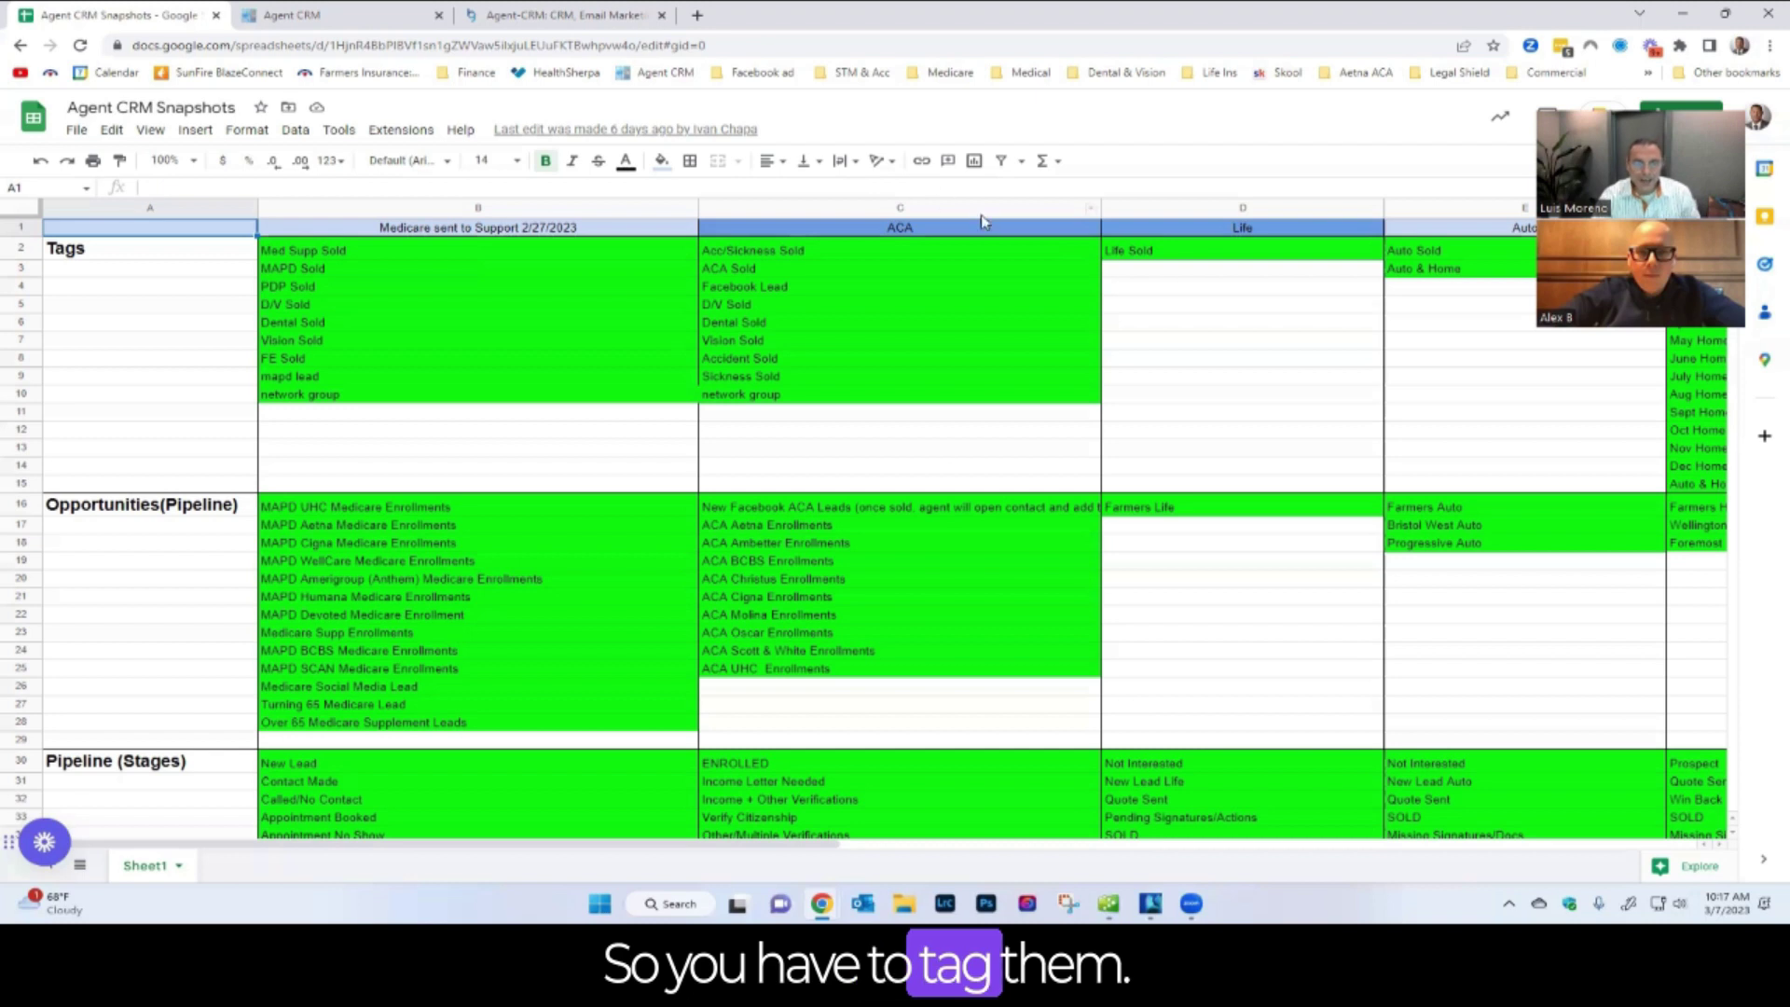
scroll(944, 466, "down", 1)
scroll(932, 494, "down", 1)
scroll(930, 499, "up", 2)
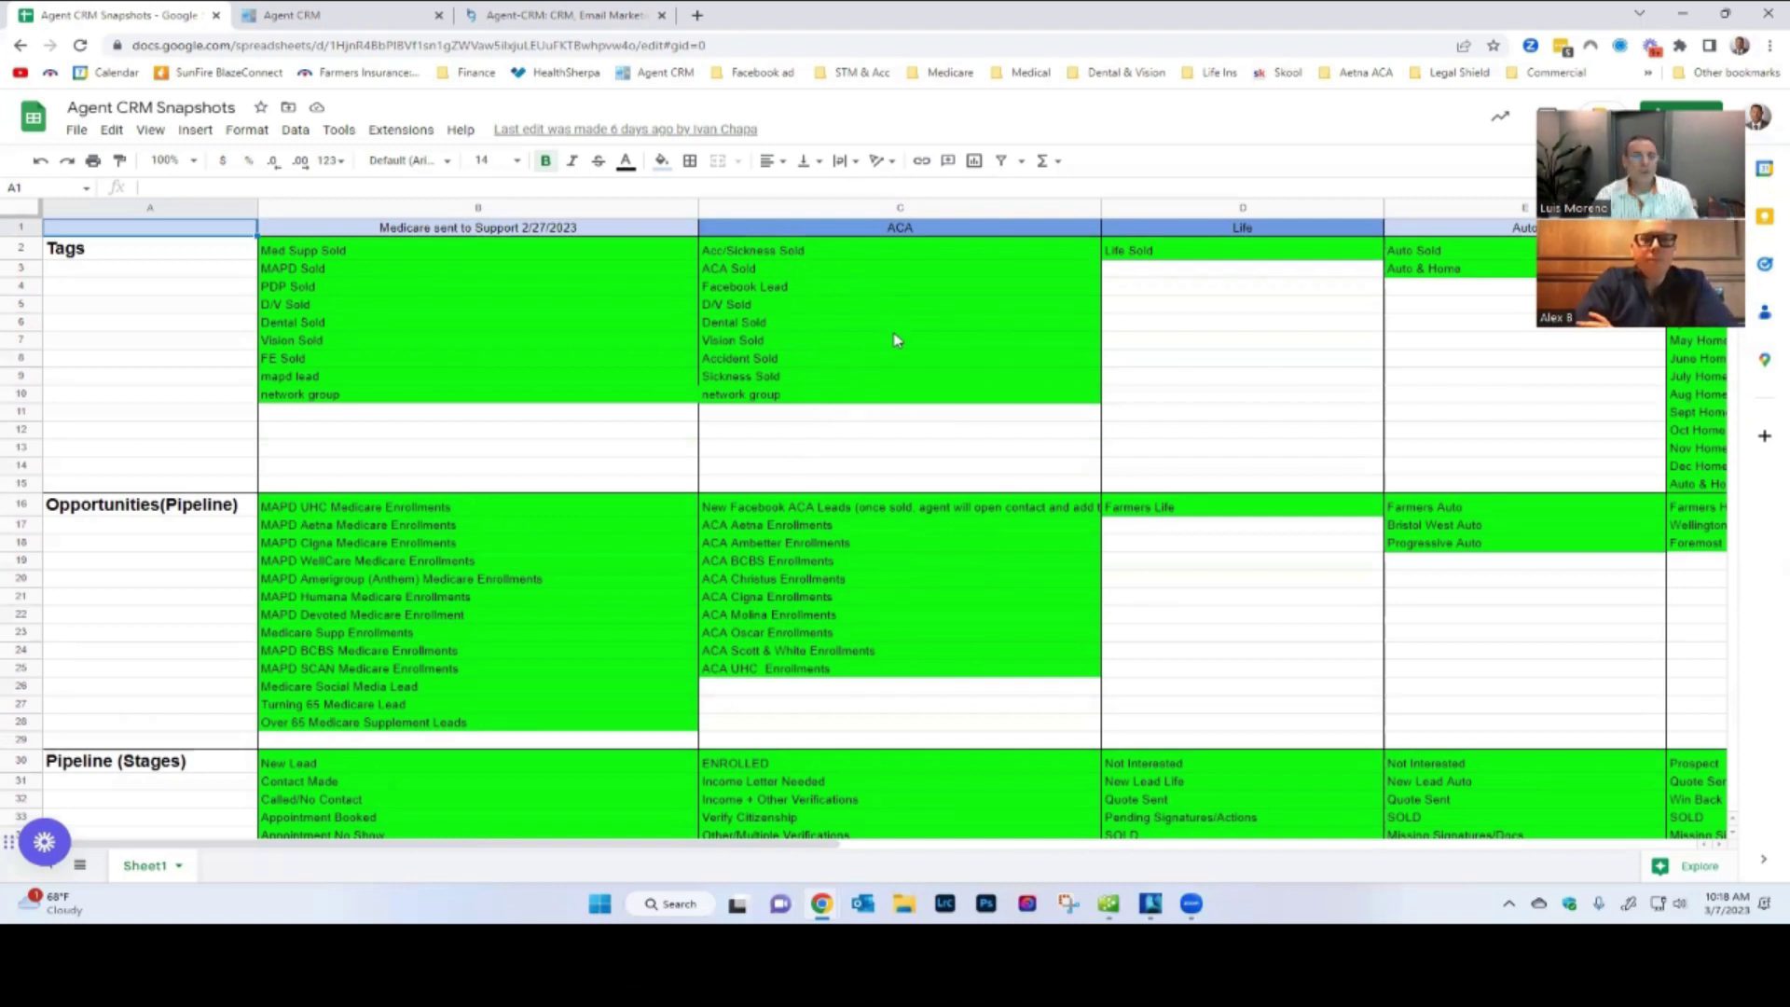
Step: Examine the Opportunities, Pipeline Stages, Templates and Workflows sections of the snapshots sheet
scroll(876, 406, "down", 3)
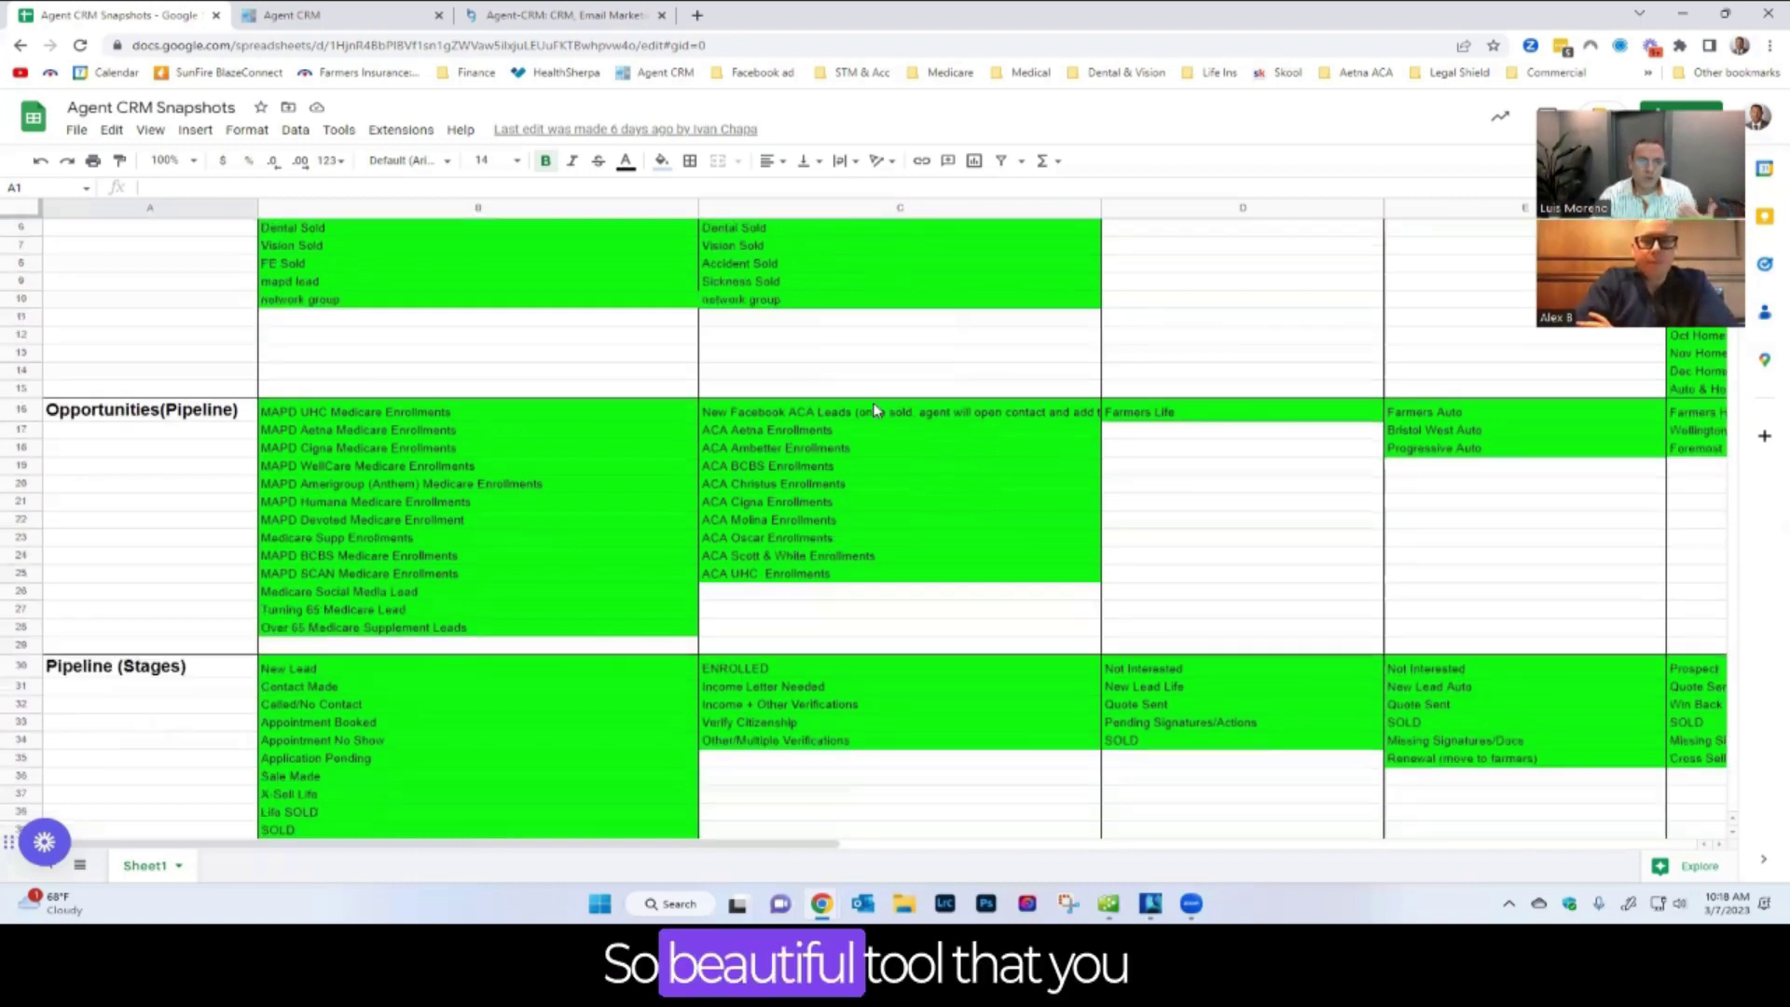
scroll(873, 402, "down", 2)
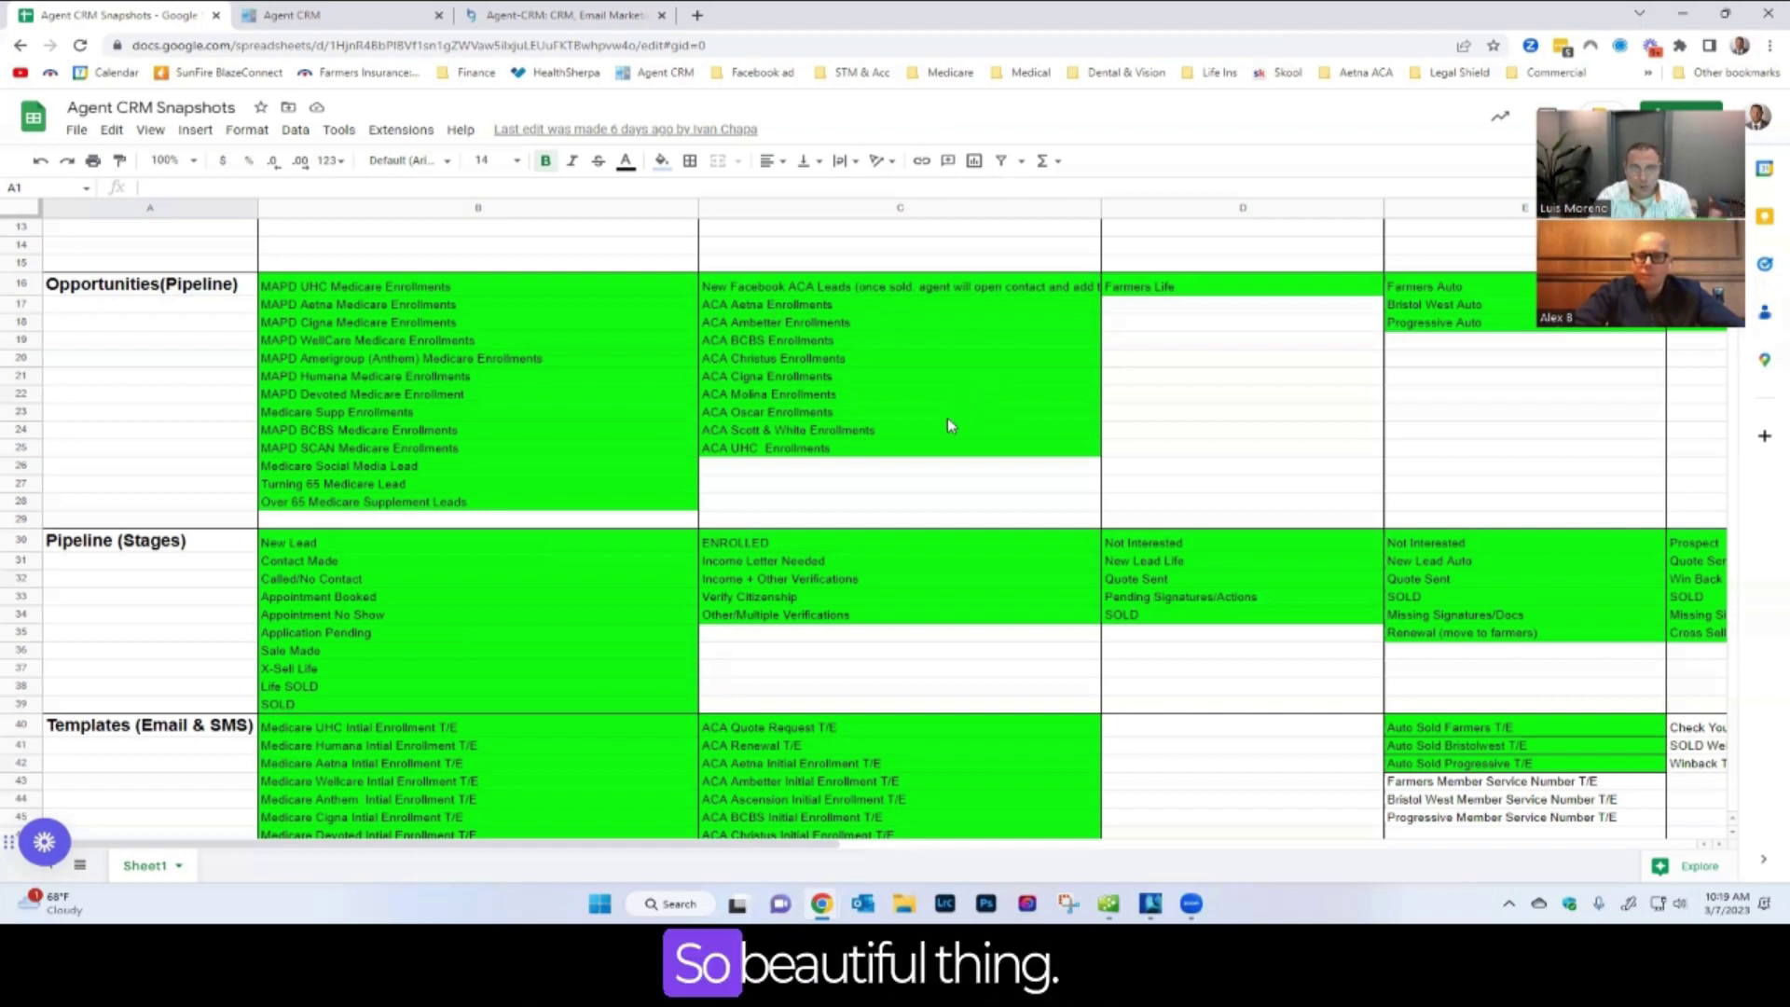
scroll(947, 419, "down", 4)
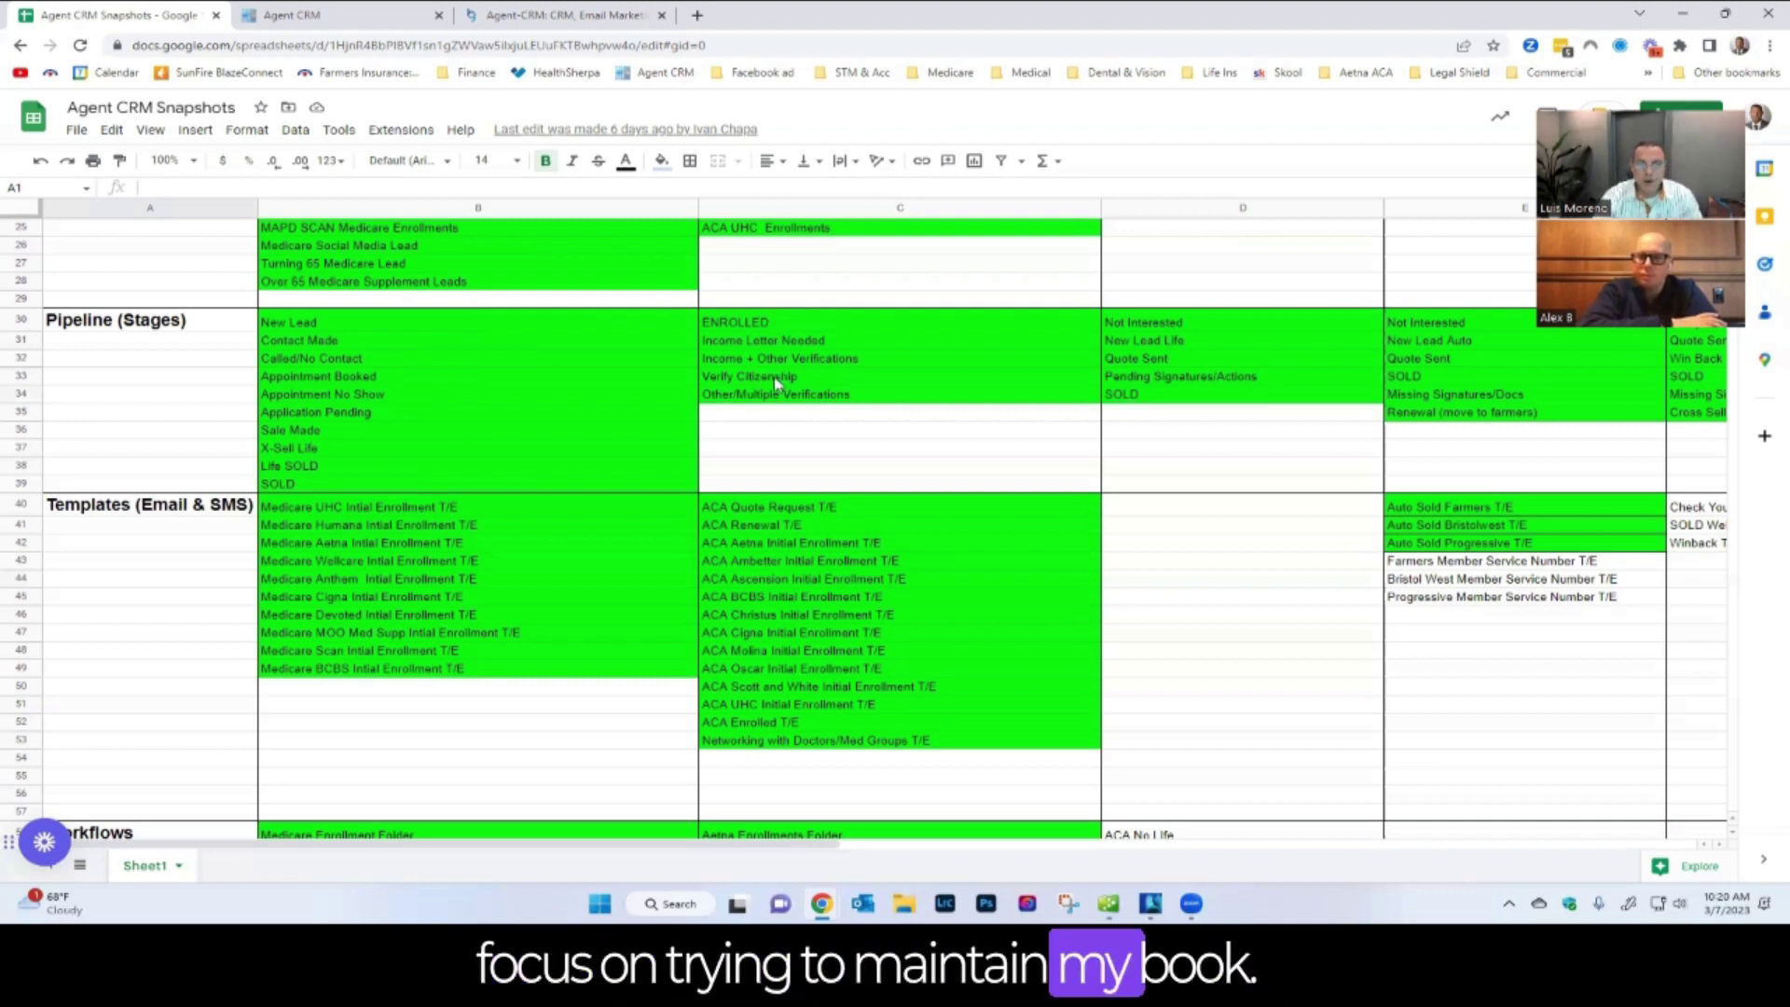
scroll(776, 380, "down", 3)
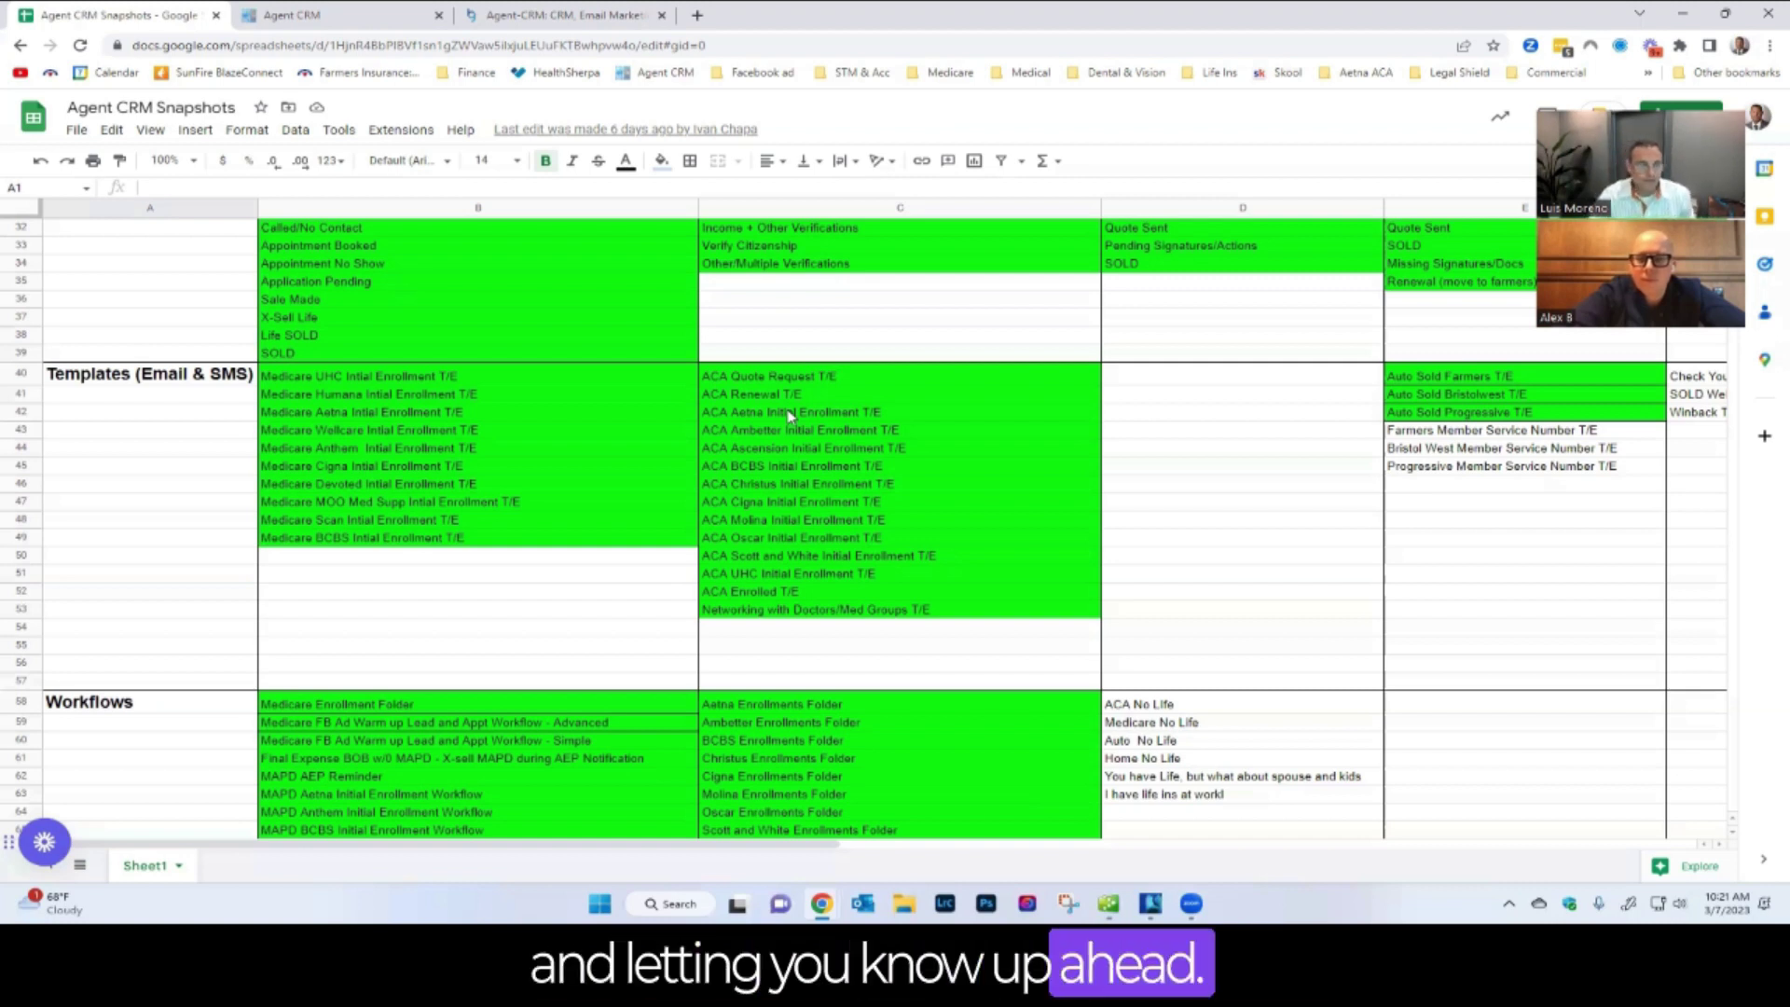
scroll(788, 415, "down", 5)
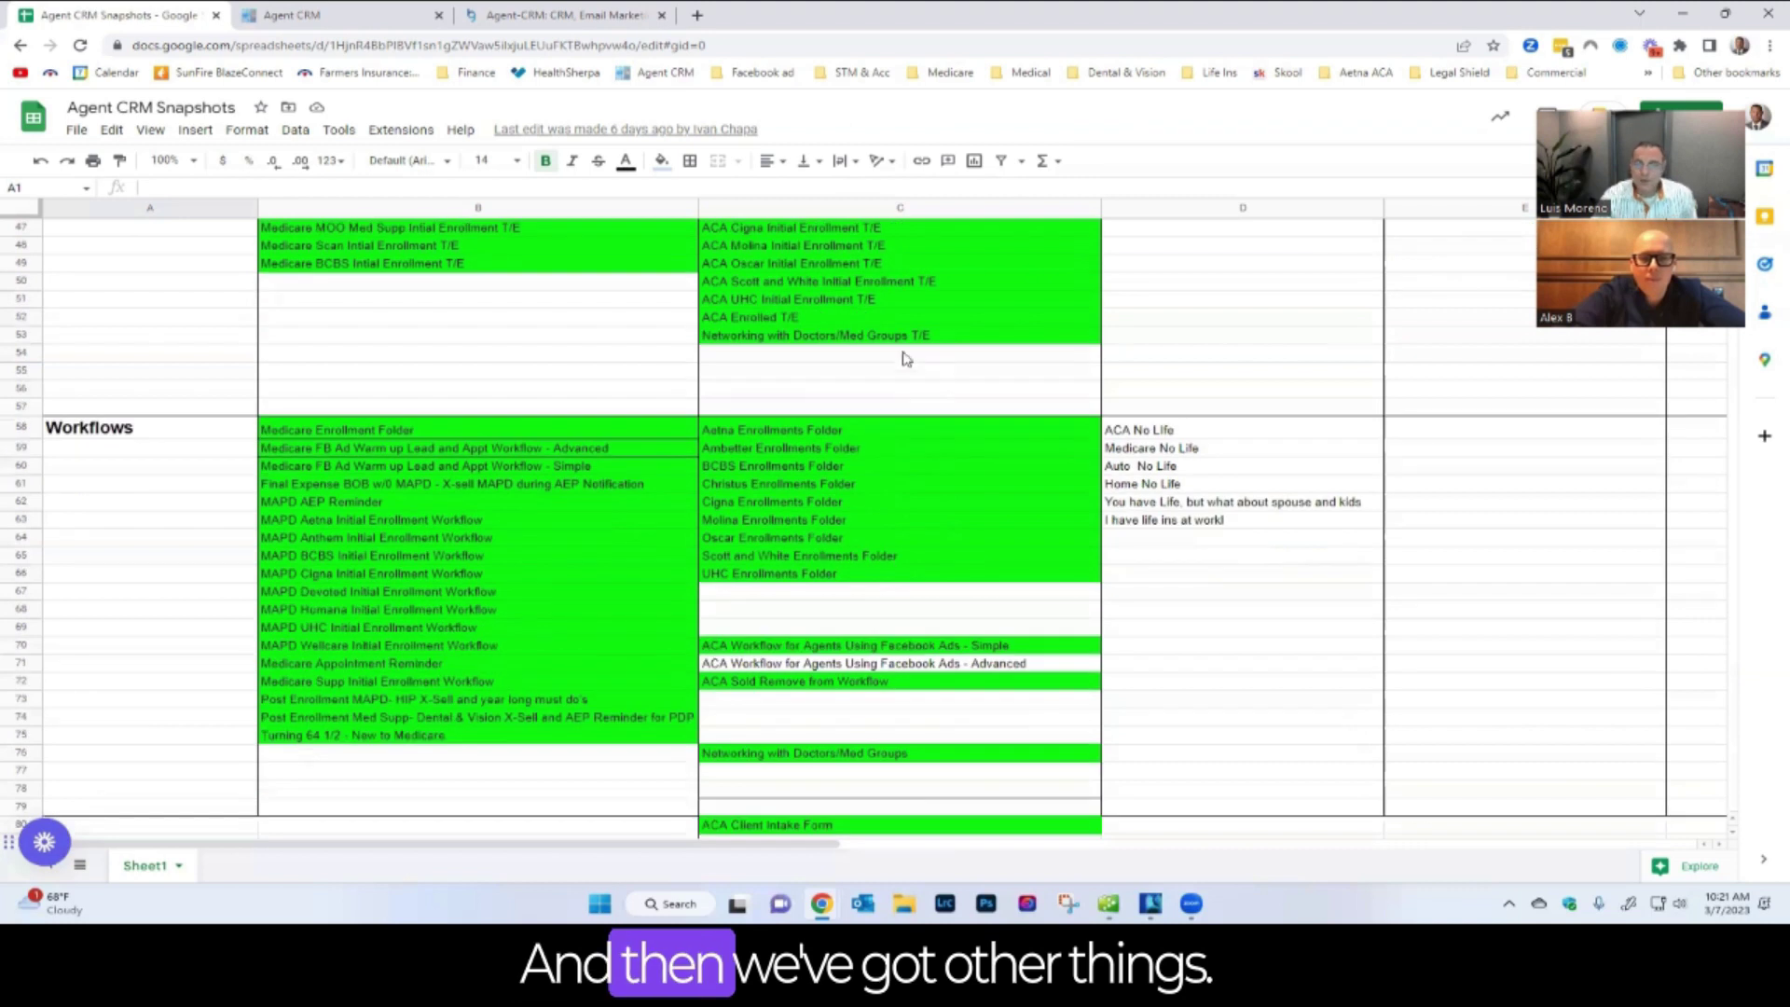
scroll(918, 560, "down", 3)
scroll(921, 583, "up", 3)
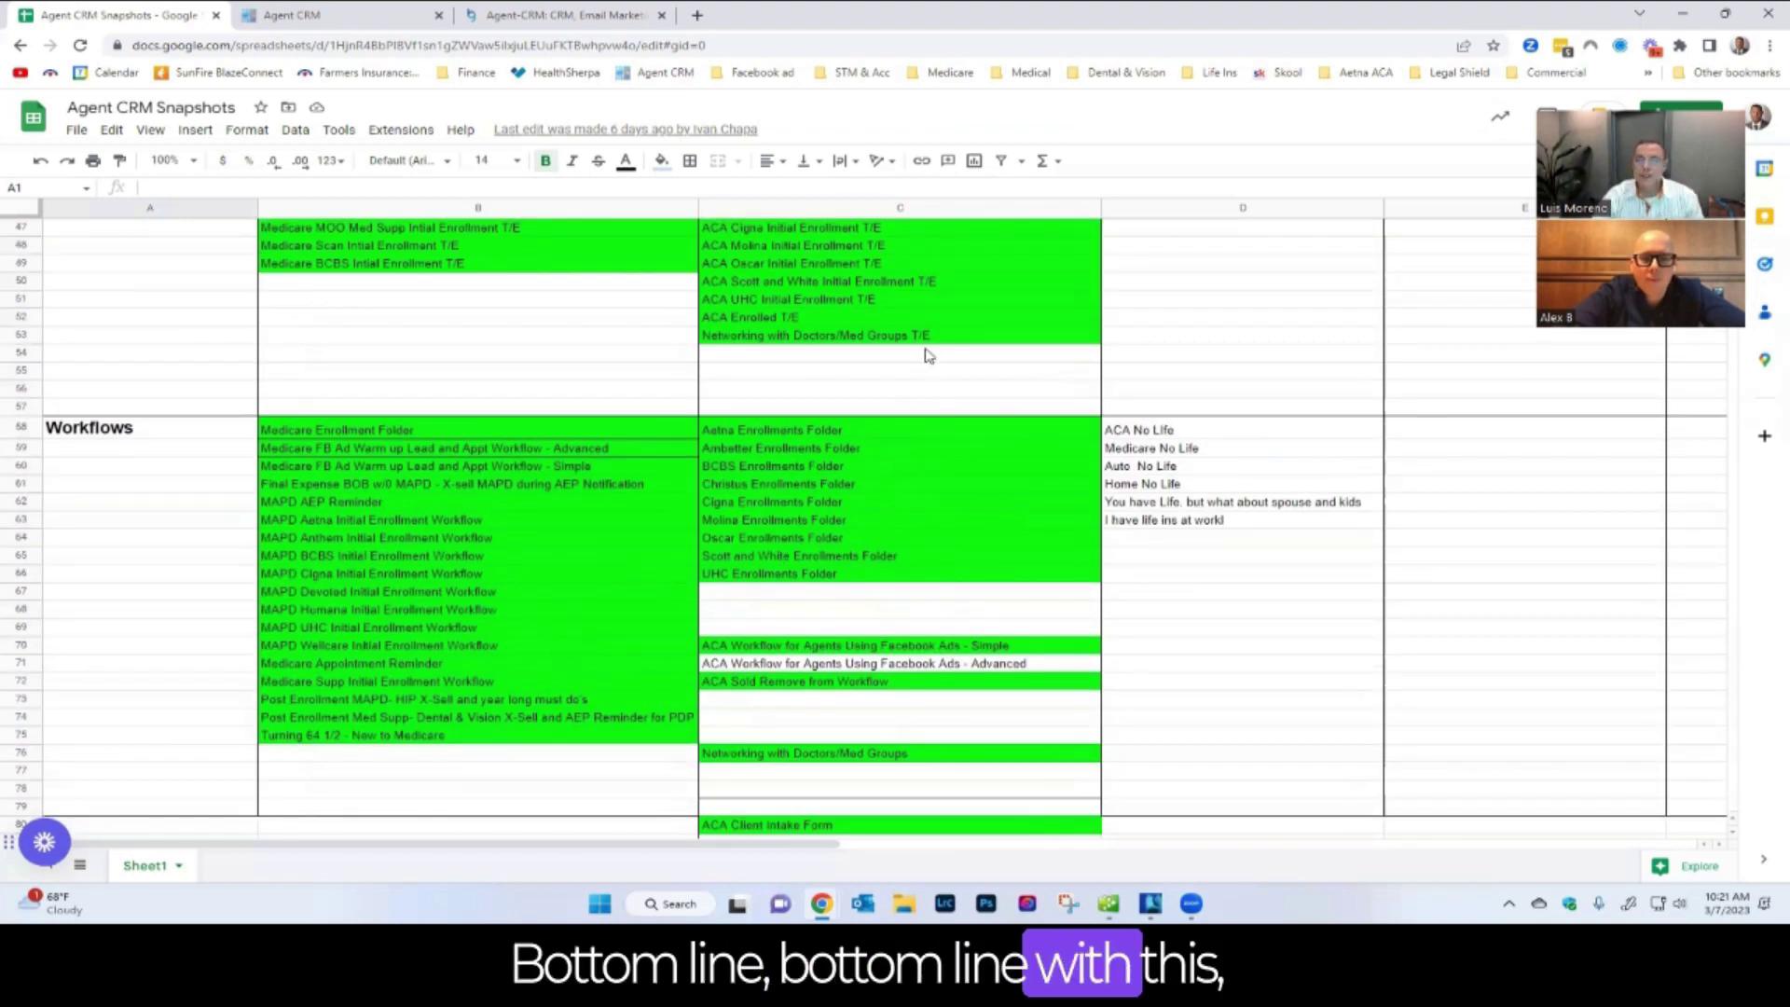
scroll(927, 352, "up", 2)
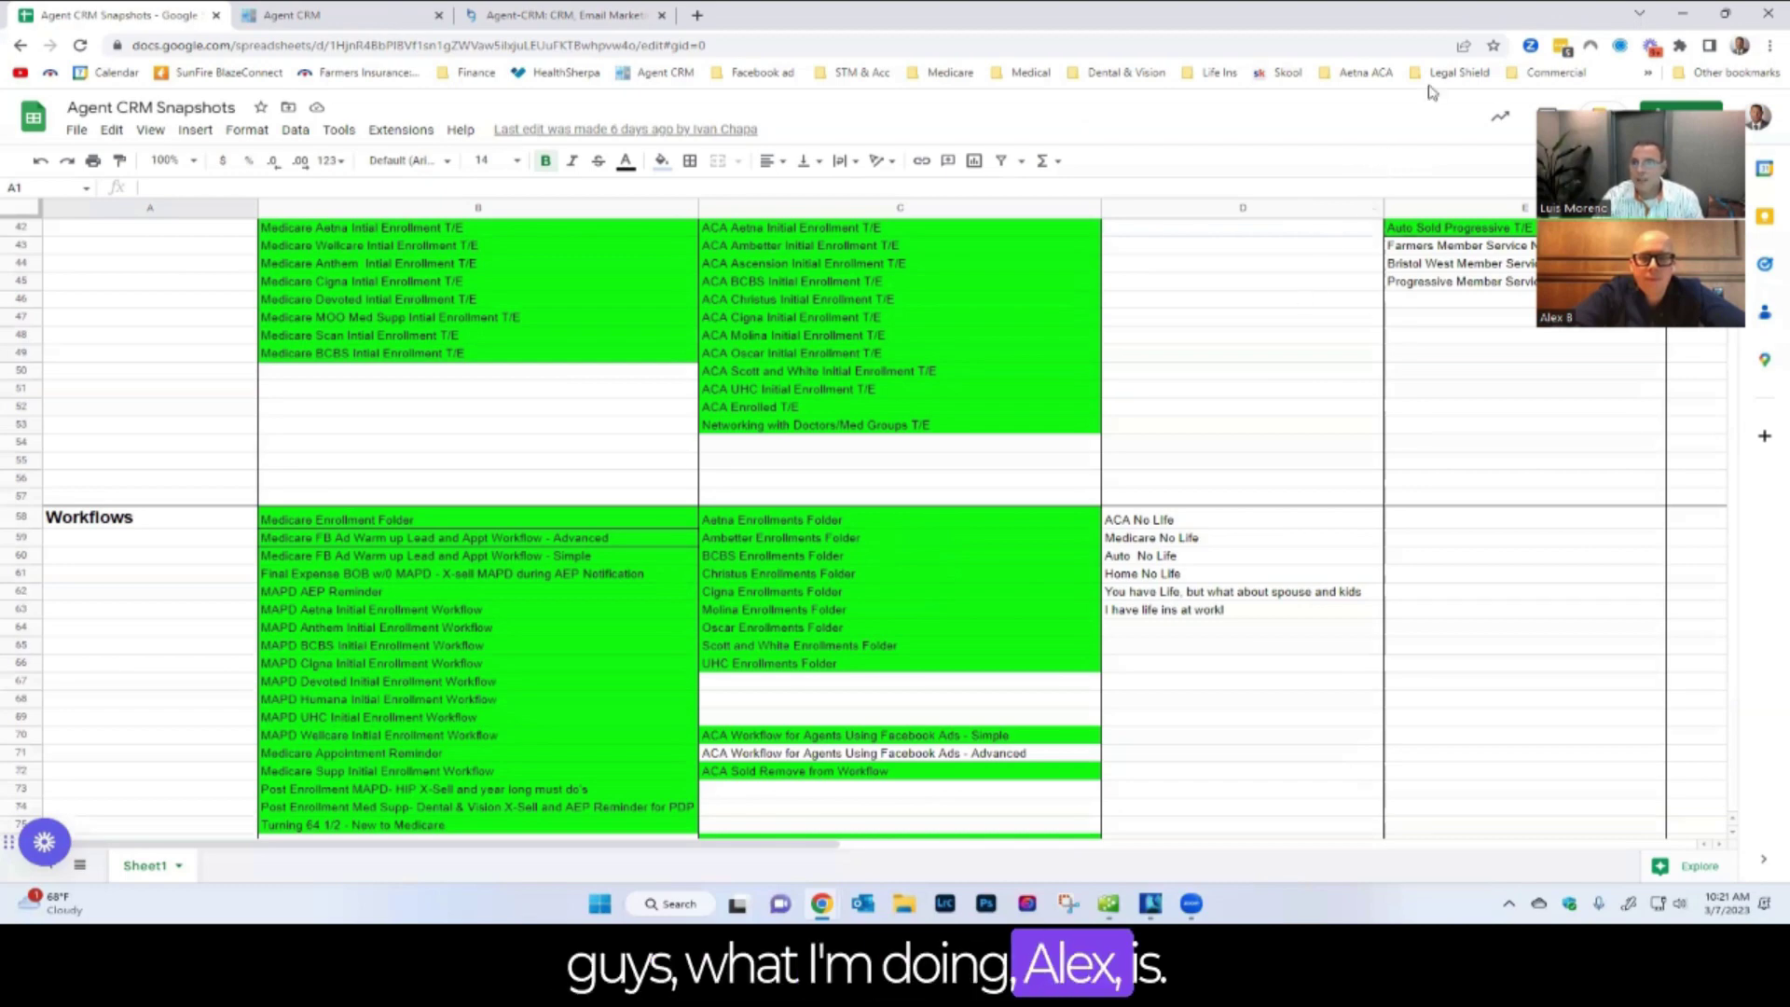